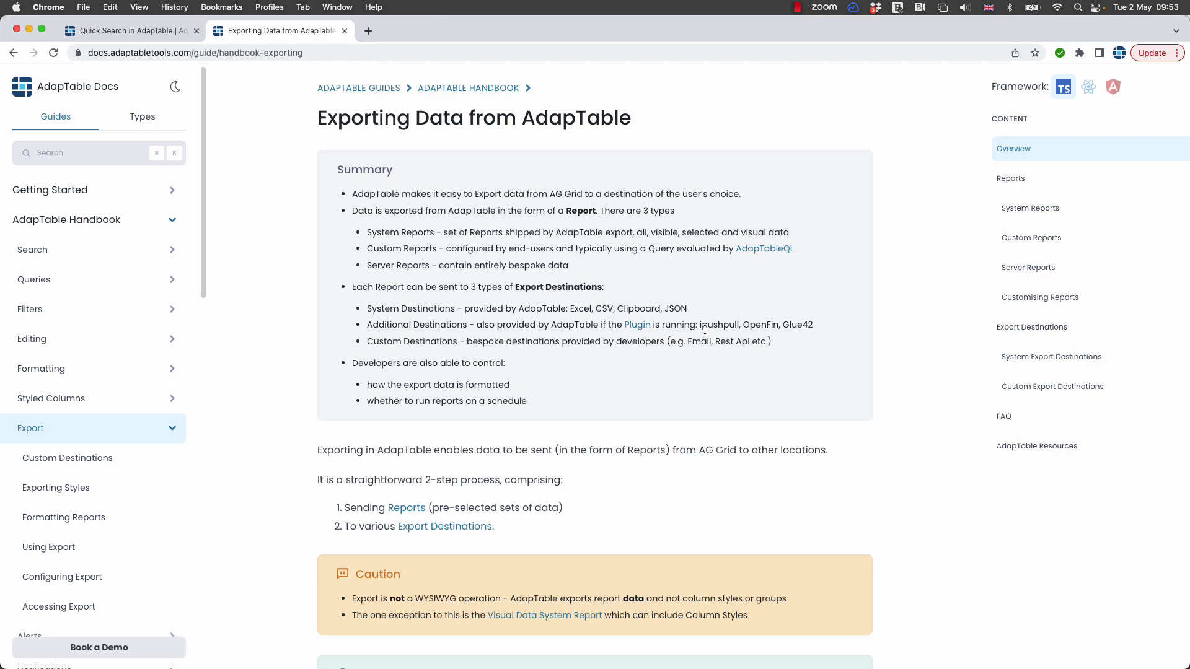
On the Quick Search demo page, add a dashboard tab named Demo to the grid and place the Export toolbar in it
{"action": "left_click", "coordinate": [130, 30]}
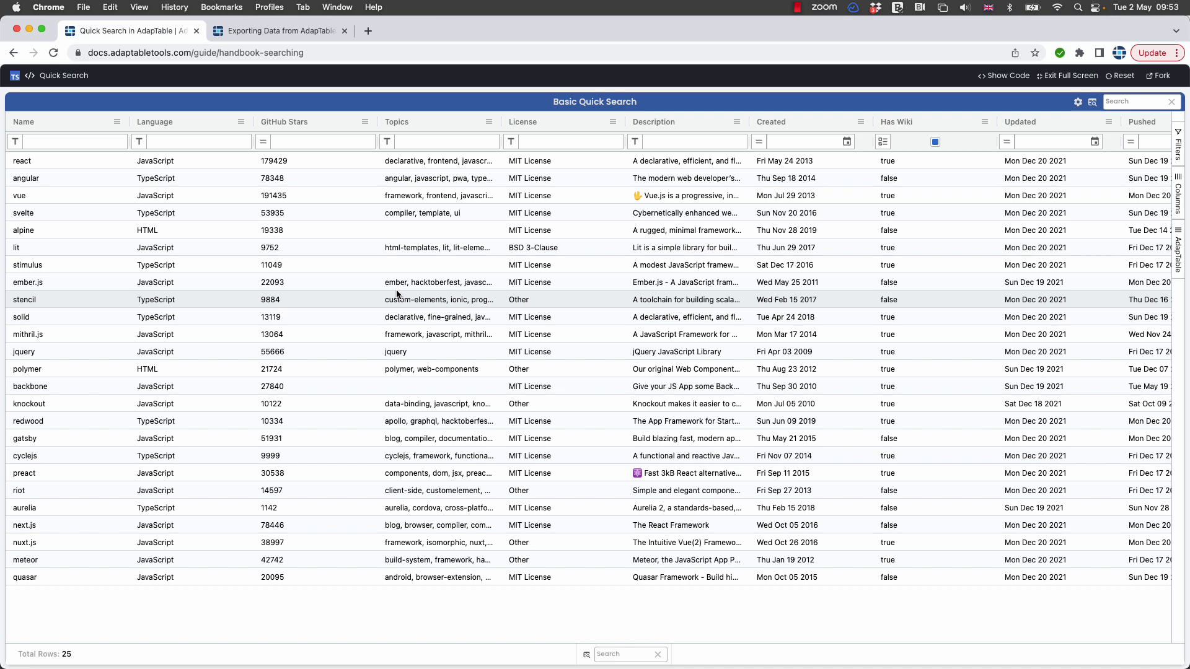
{"action": "left_click", "coordinate": [1079, 103]}
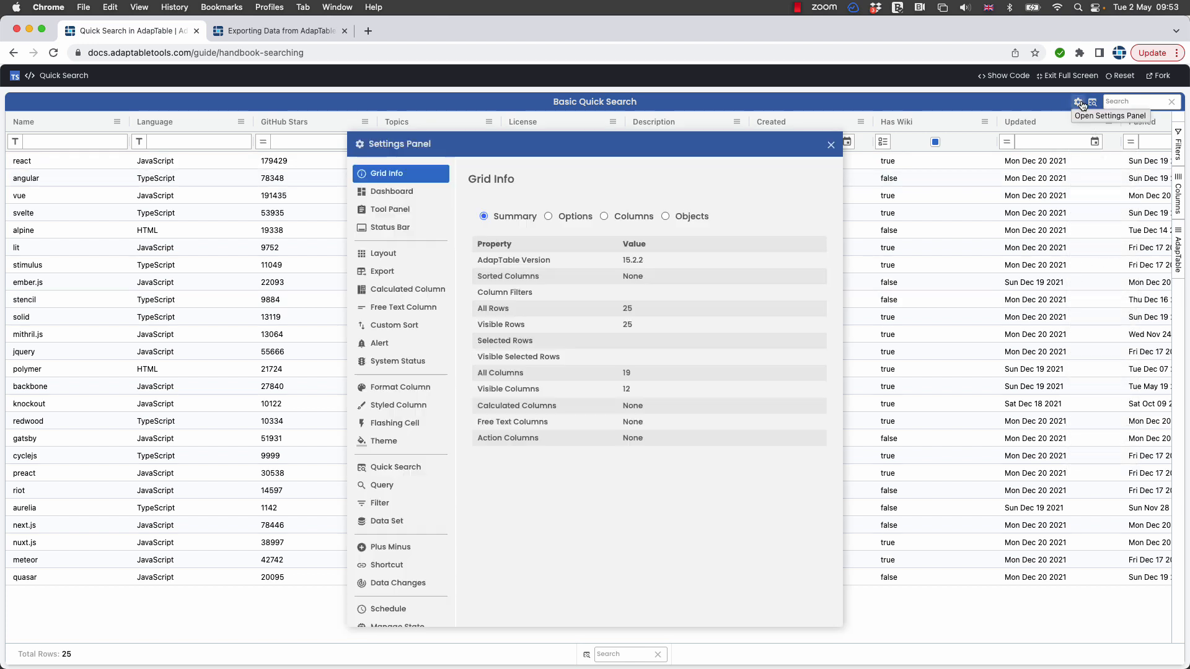
{"action": "left_click", "coordinate": [399, 192]}
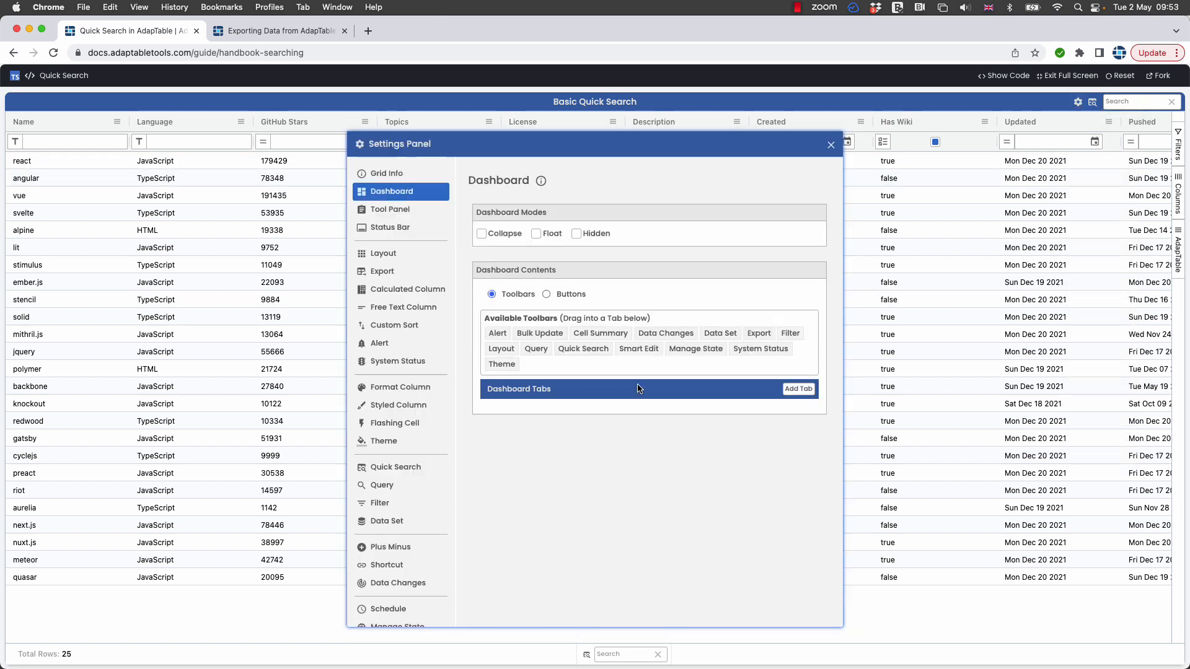
{"action": "left_click", "coordinate": [799, 389]}
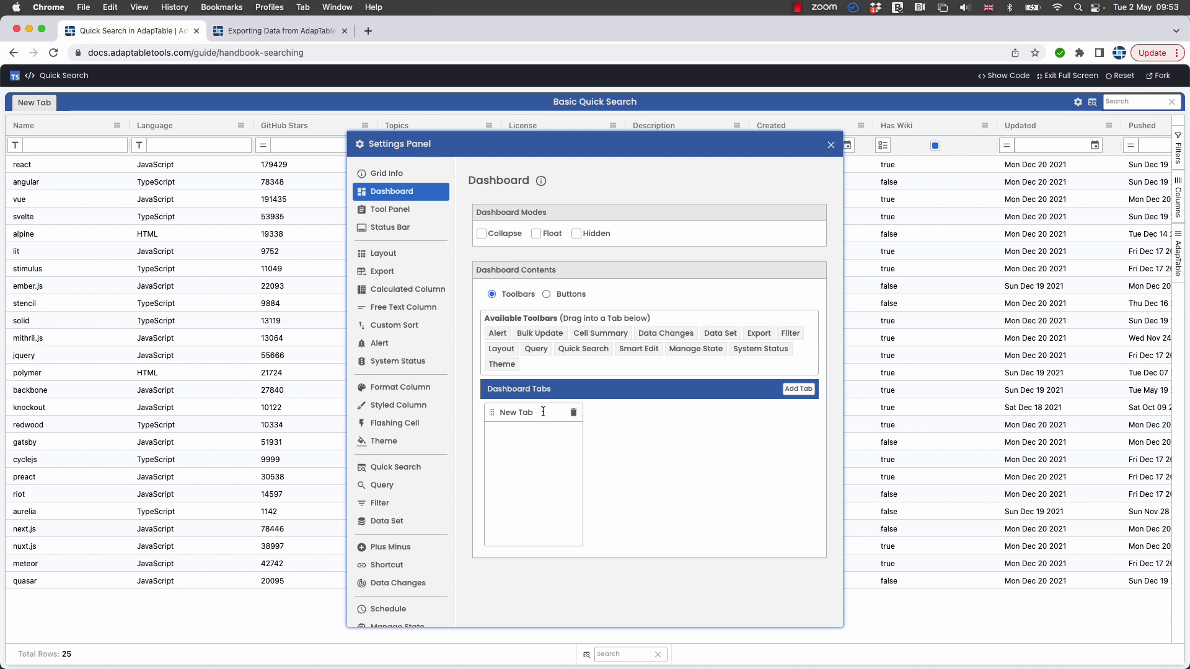
{"action": "type", "text": "Demo"}
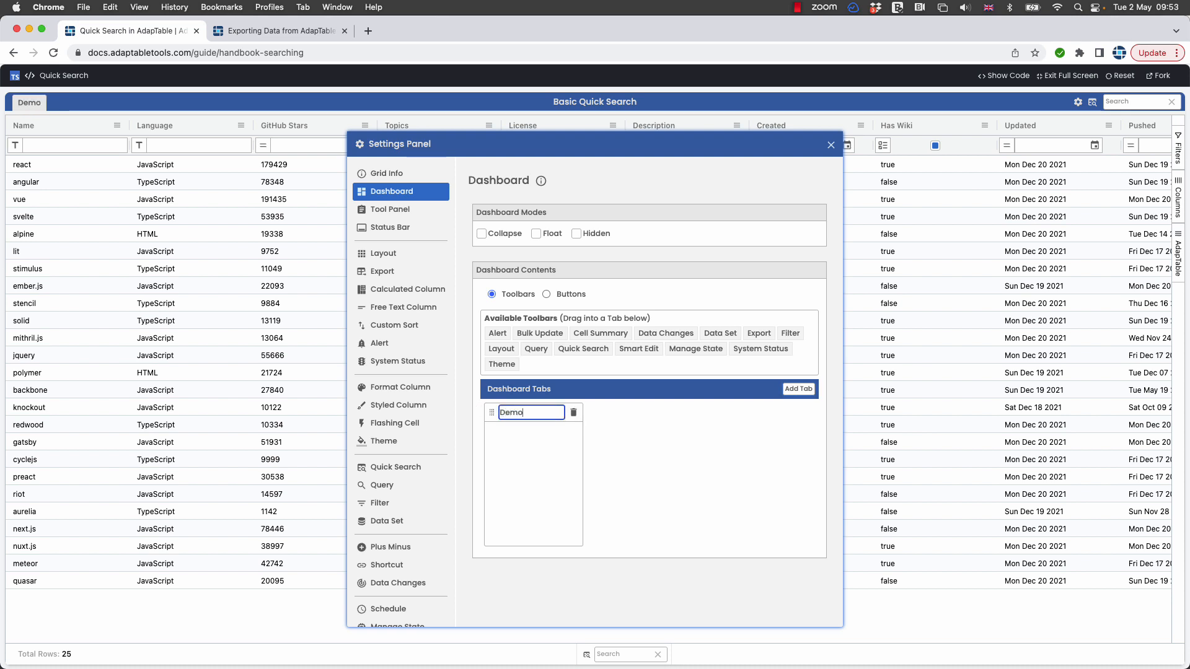
{"action": "left_click_drag", "start_coordinate": [758, 334], "coordinate": [519, 436]}
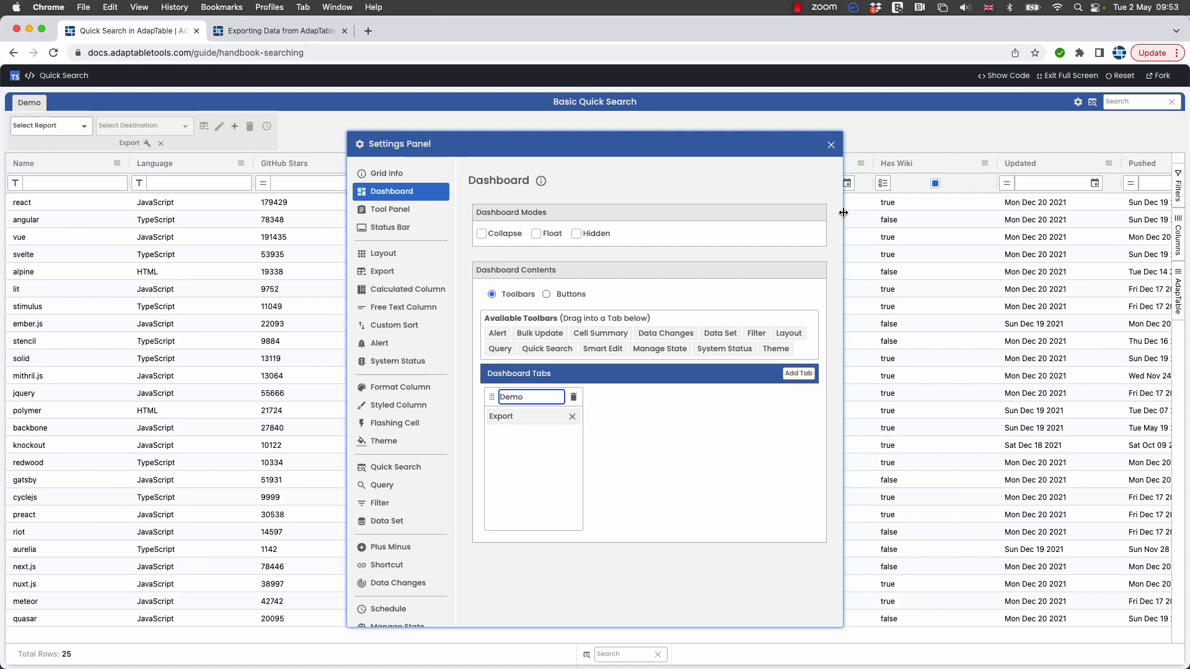
{"action": "left_click", "coordinate": [831, 145]}
{"action": "left_click", "coordinate": [56, 130]}
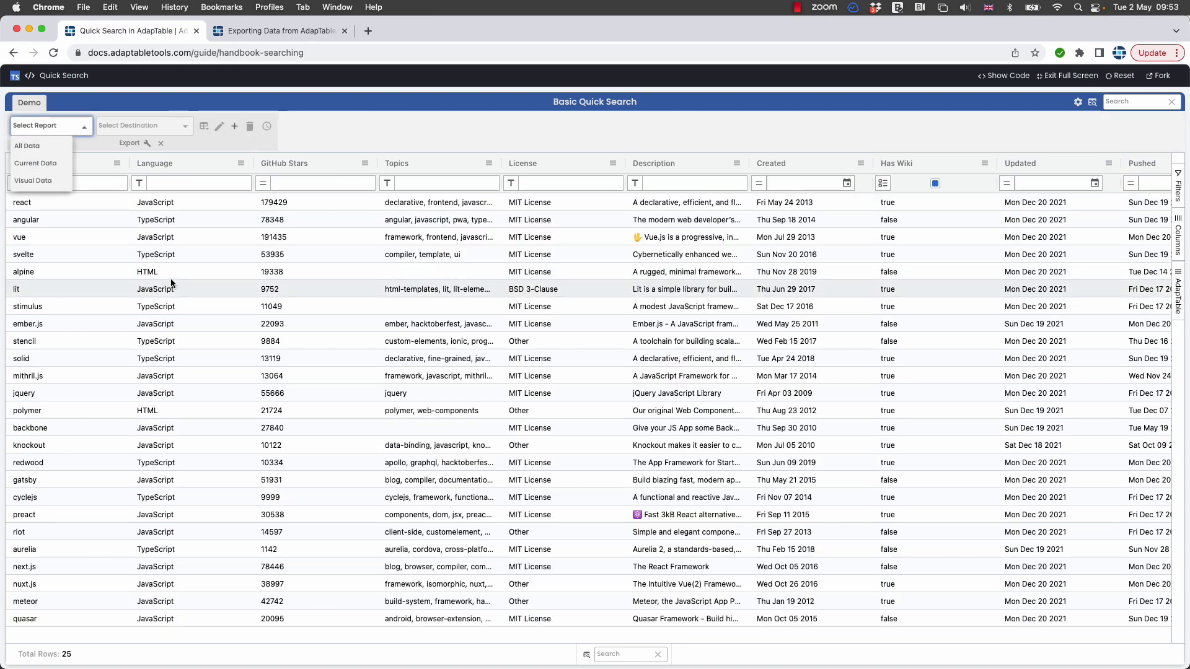
{"action": "left_click", "coordinate": [237, 282]}
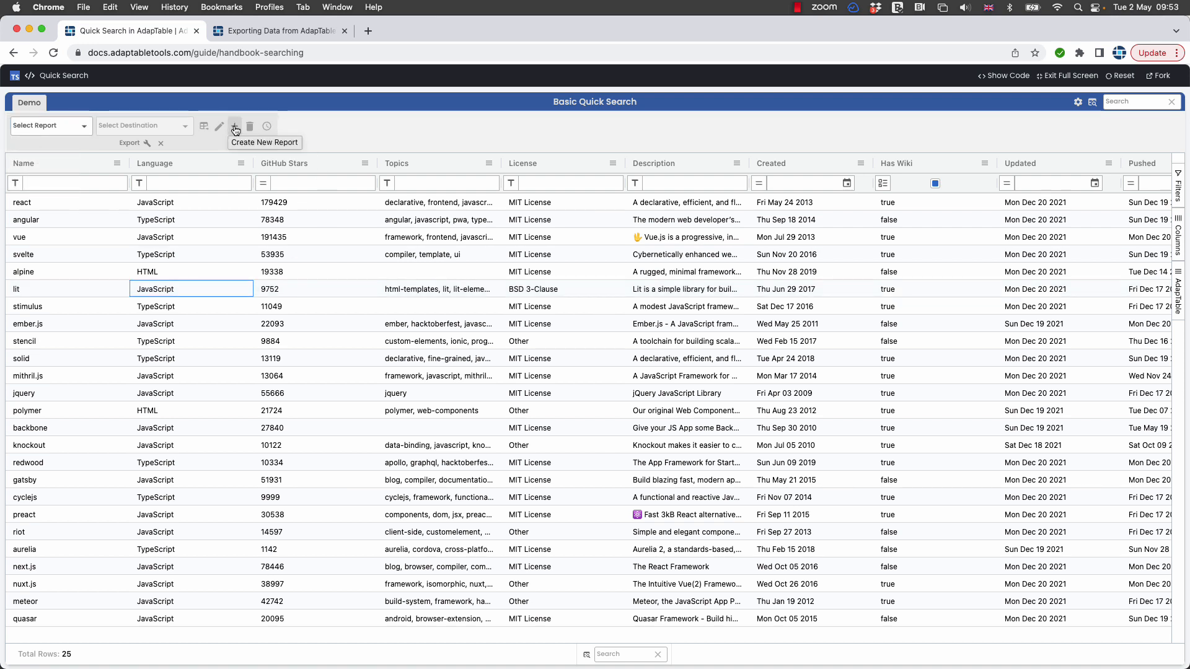
Create a new report with the bespoke columns Name, Language, GitHub Stars, Has Wiki, Updated and Pushed
{"action": "left_click", "coordinate": [234, 127]}
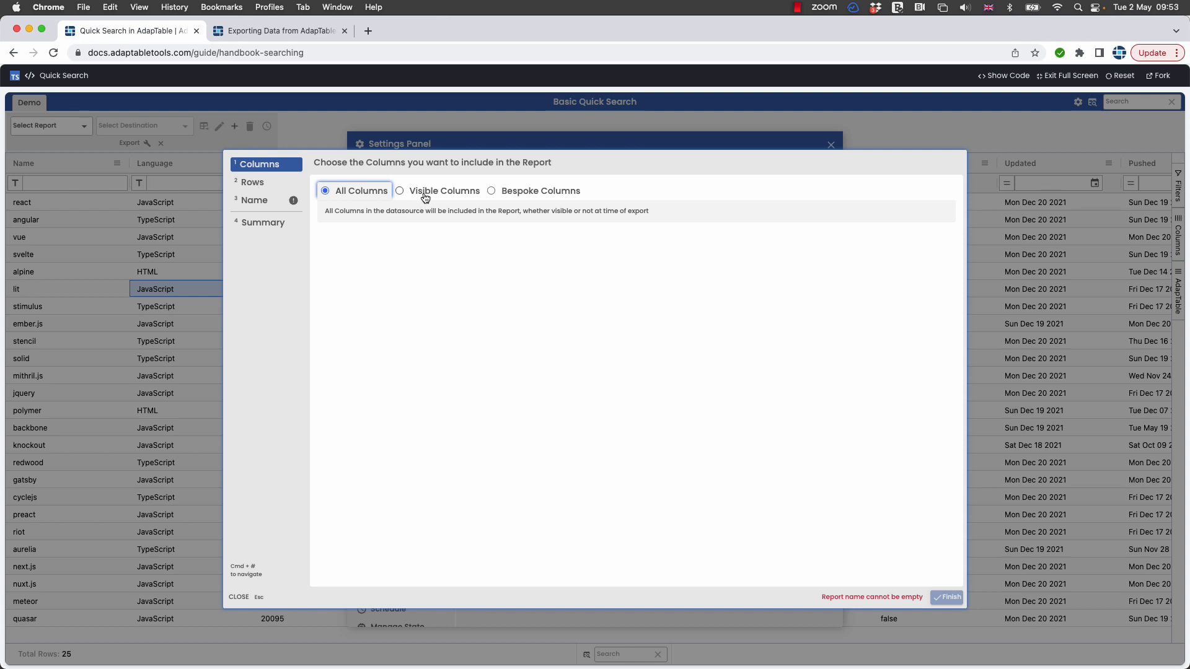
{"action": "left_click", "coordinate": [492, 192]}
{"action": "left_click", "coordinate": [330, 286]}
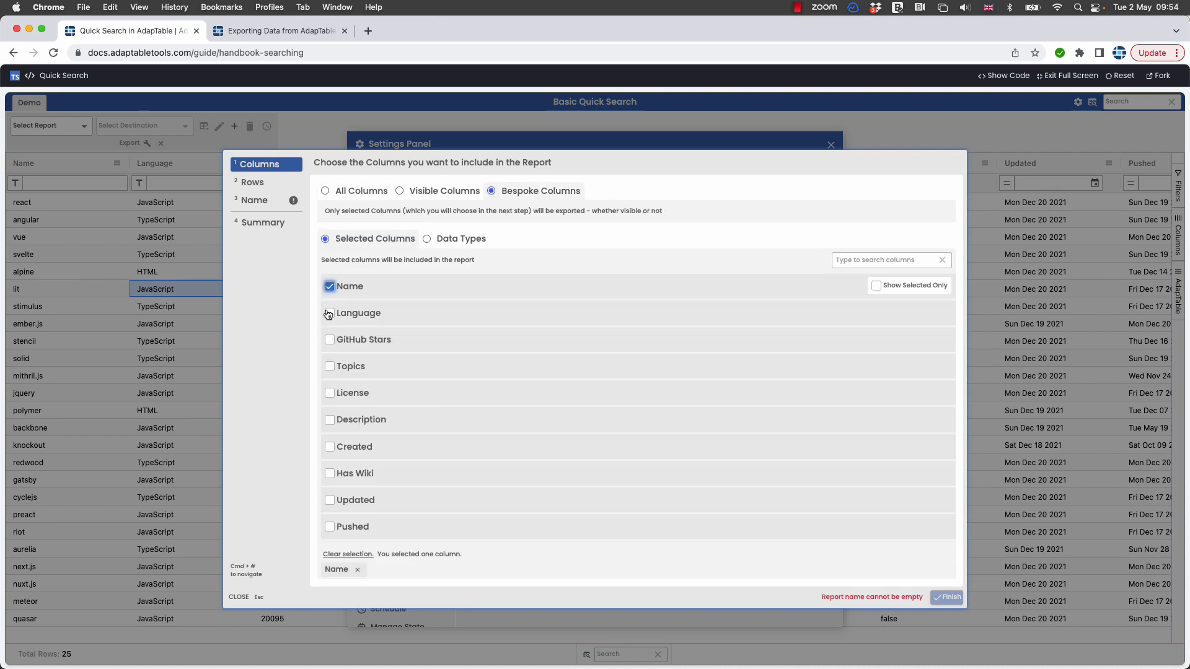
{"action": "left_click", "coordinate": [330, 313]}
{"action": "left_click", "coordinate": [330, 339]}
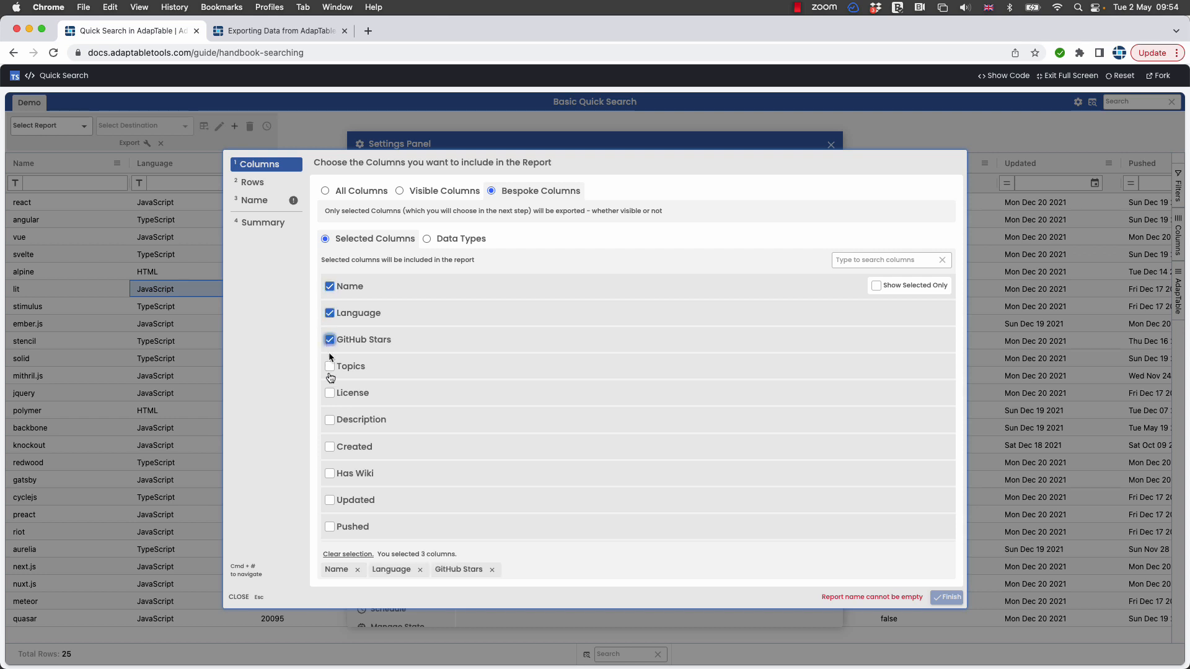
{"action": "left_click", "coordinate": [330, 474]}
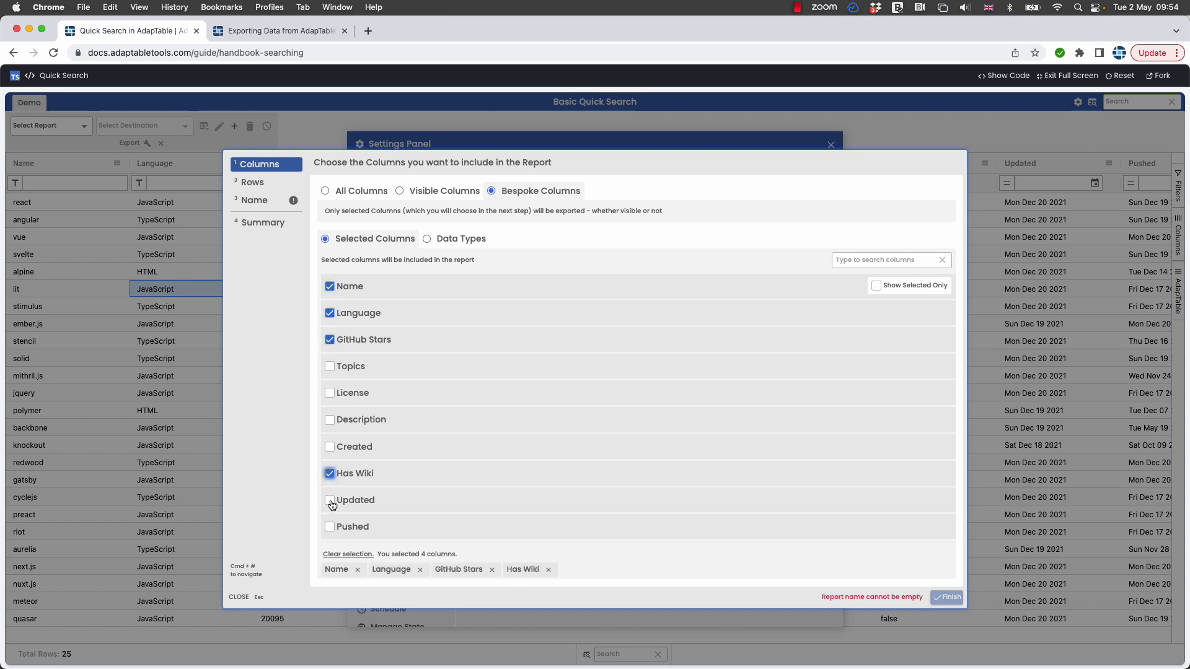
{"action": "left_click", "coordinate": [330, 501]}
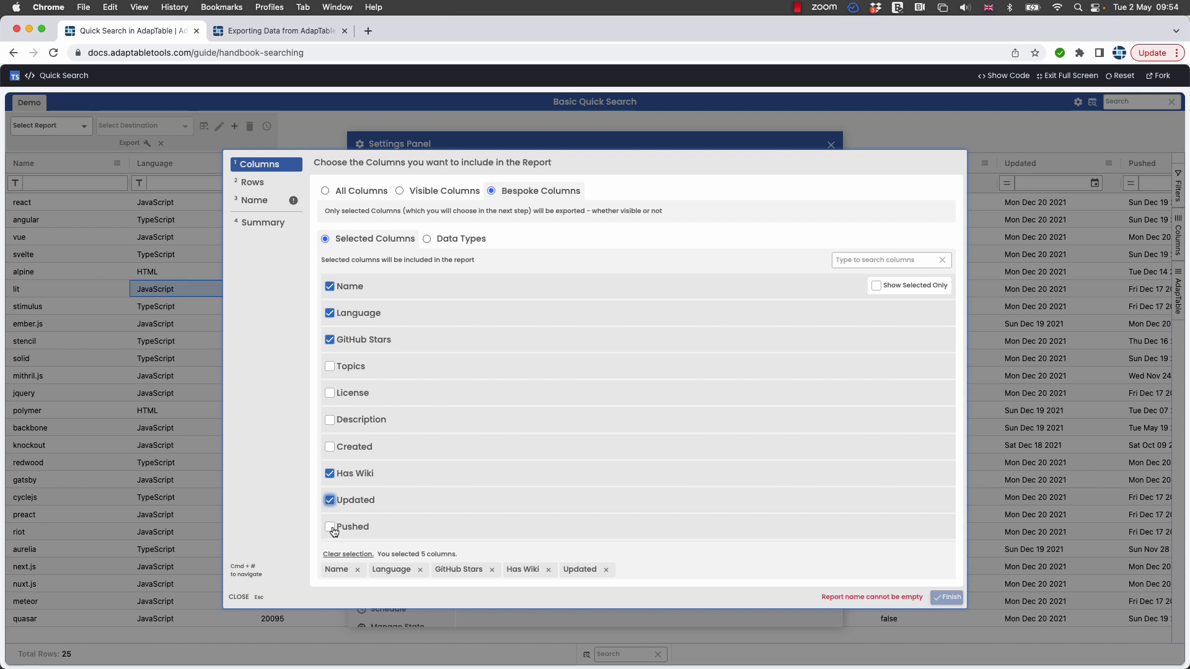
{"action": "left_click", "coordinate": [329, 527]}
Restrict the report's rows with the query [language] = 'JavaScript' AND [stargazers_count] > 20000 AND [has_wiki]
{"action": "left_click", "coordinate": [258, 185]}
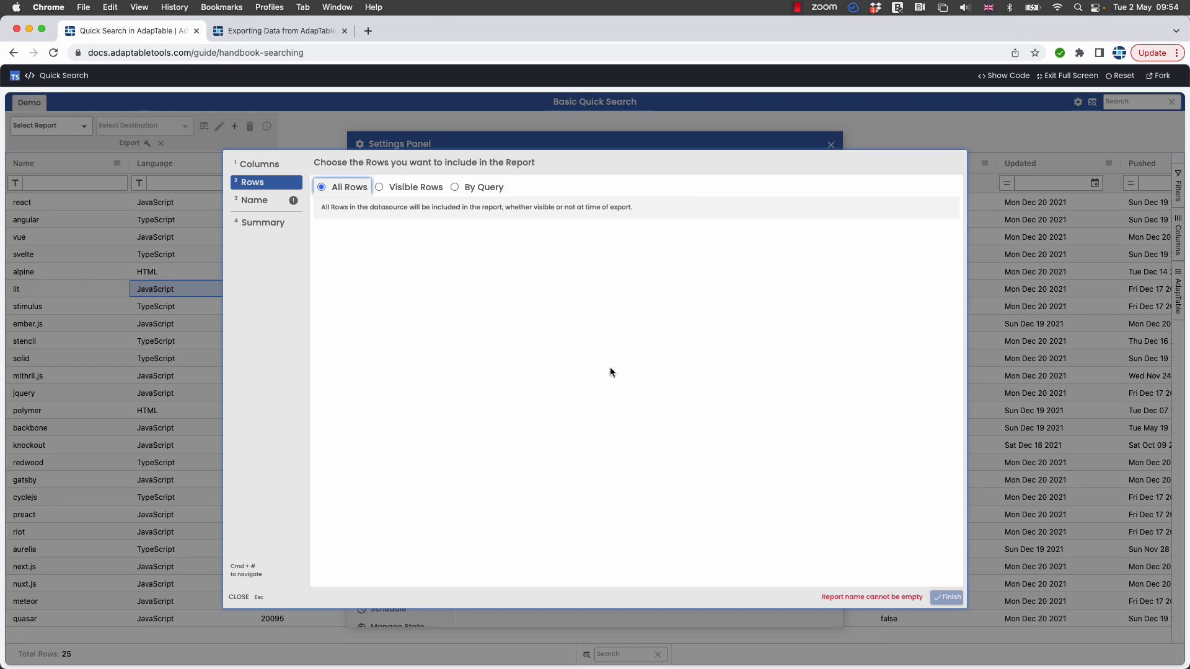
{"action": "left_click", "coordinate": [455, 188]}
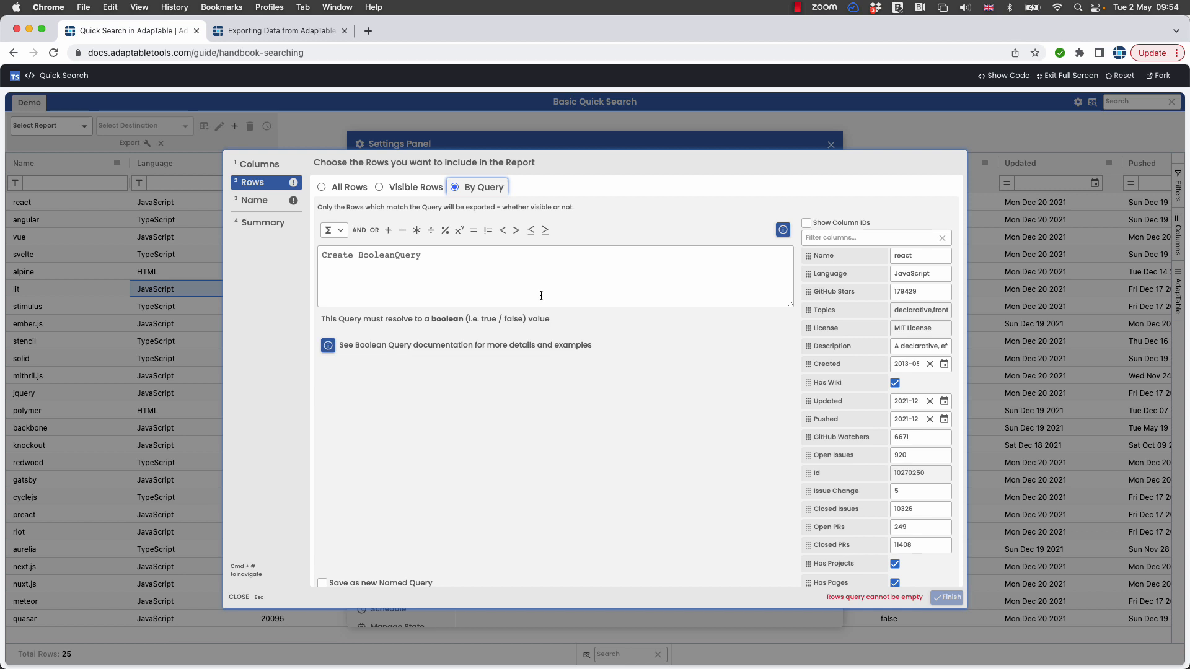
{"action": "left_click", "coordinate": [824, 275]}
{"action": "type", "text": "="}
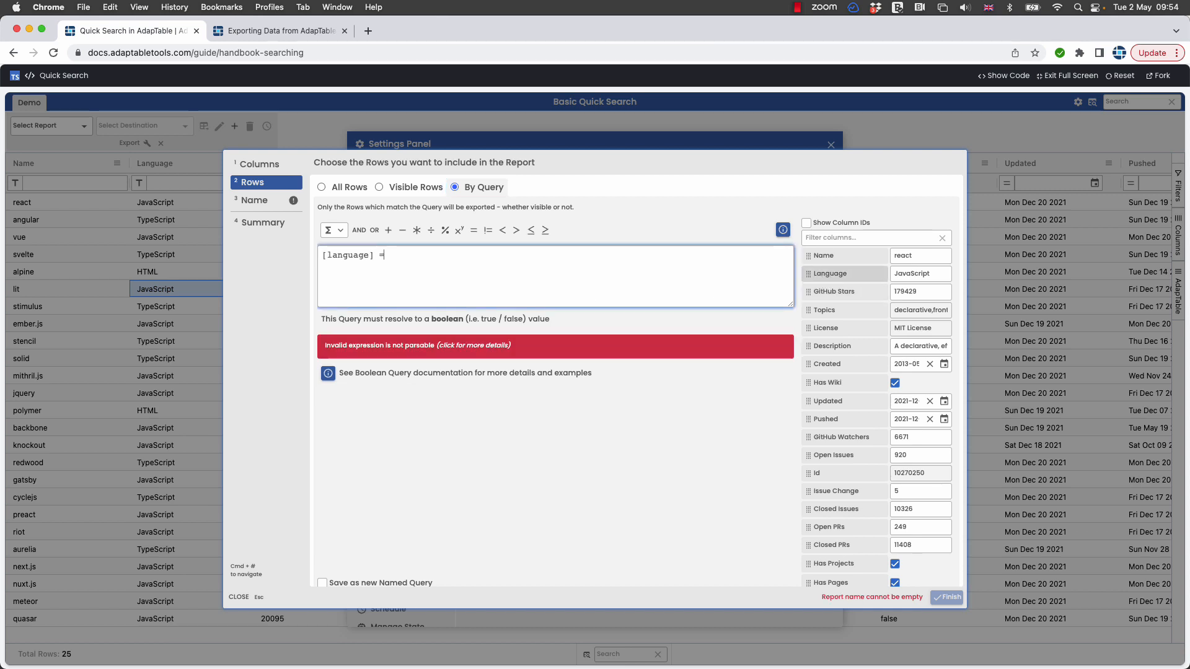
{"action": "type", "text": " 'Java"}
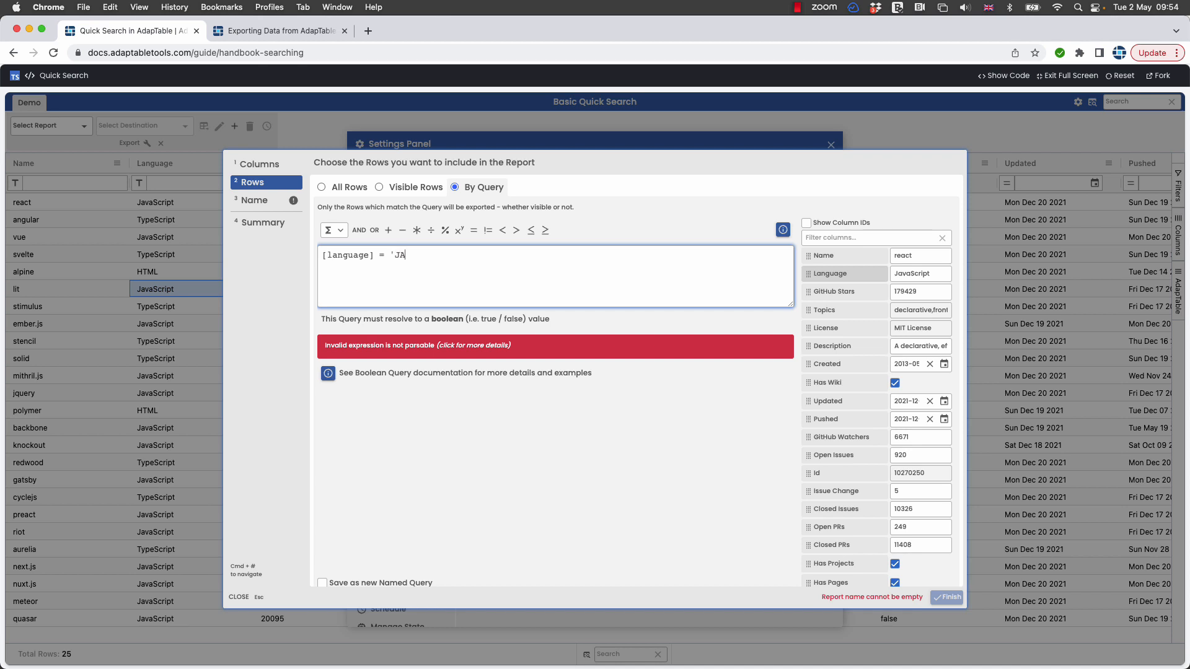
{"action": "type", "text": "Script'"}
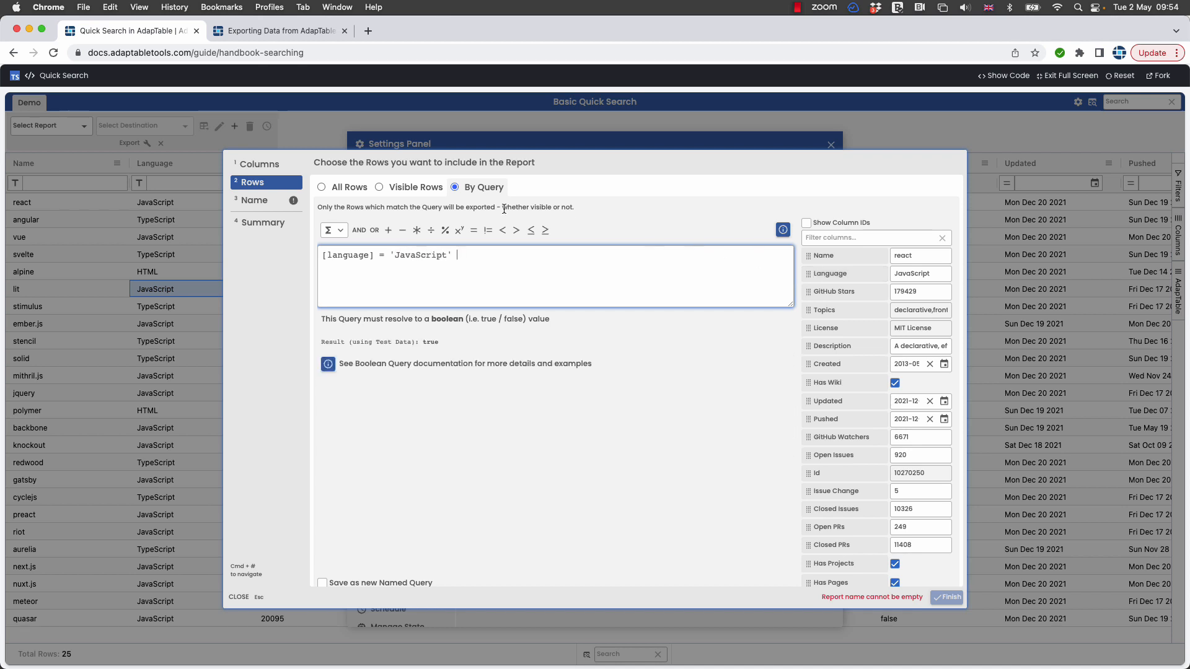
{"action": "left_click", "coordinate": [360, 230]}
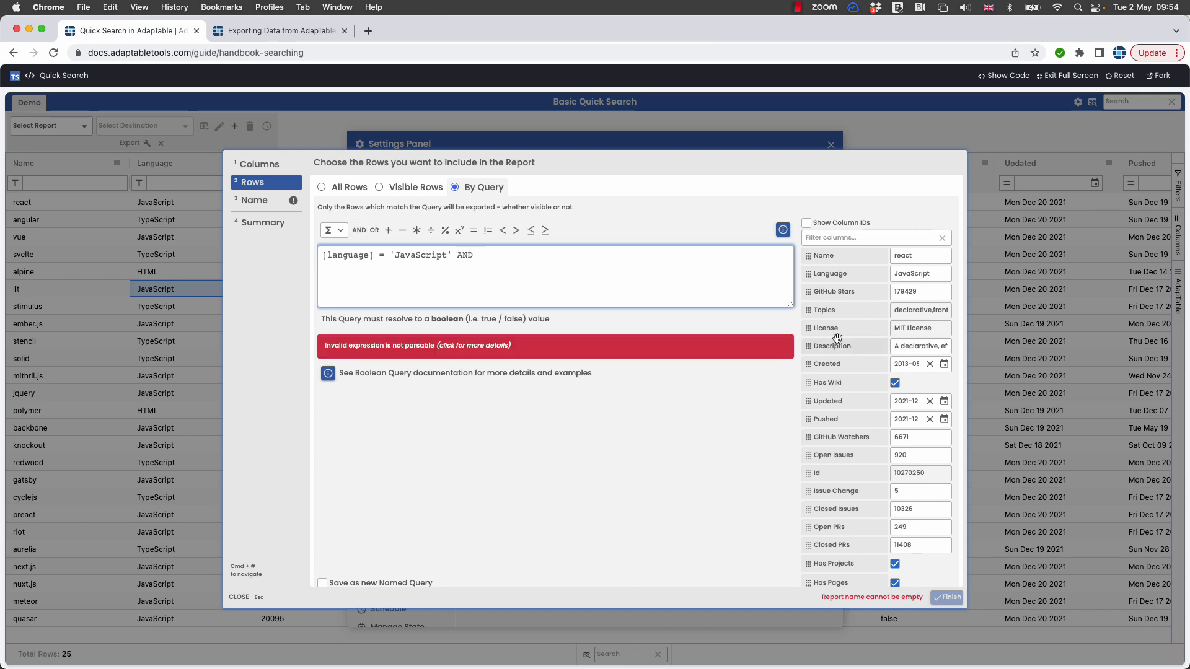
{"action": "left_click", "coordinate": [835, 294]}
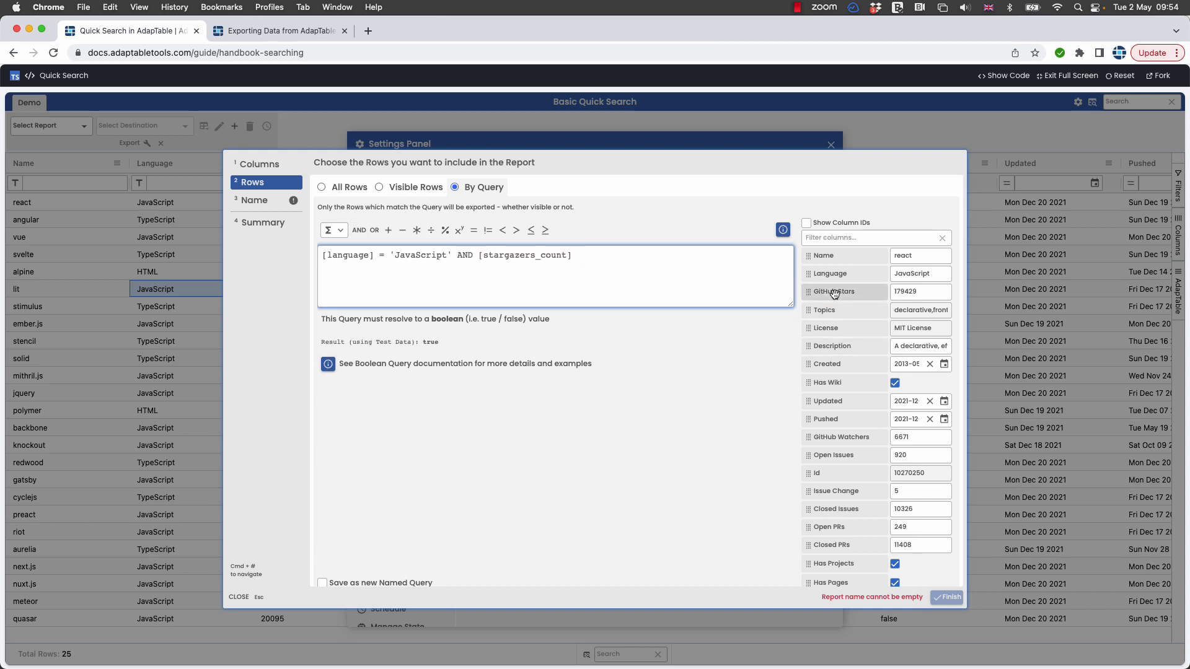
{"action": "type", "text": "> 20000"}
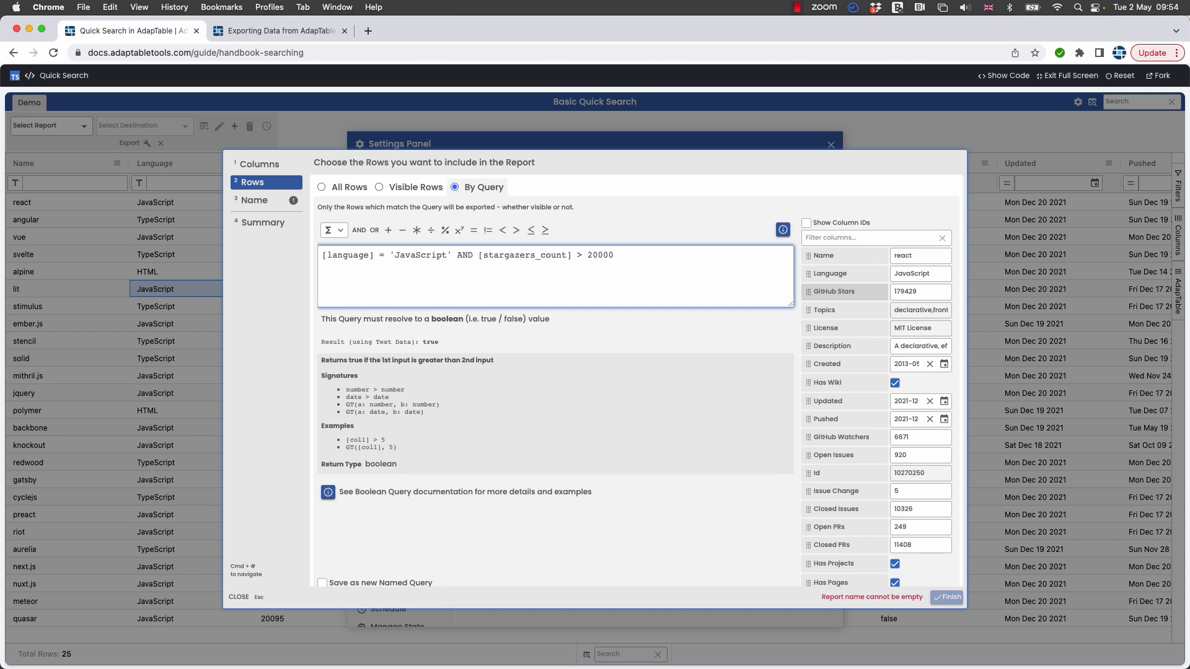
{"action": "left_click", "coordinate": [360, 231]}
{"action": "left_click", "coordinate": [825, 383]}
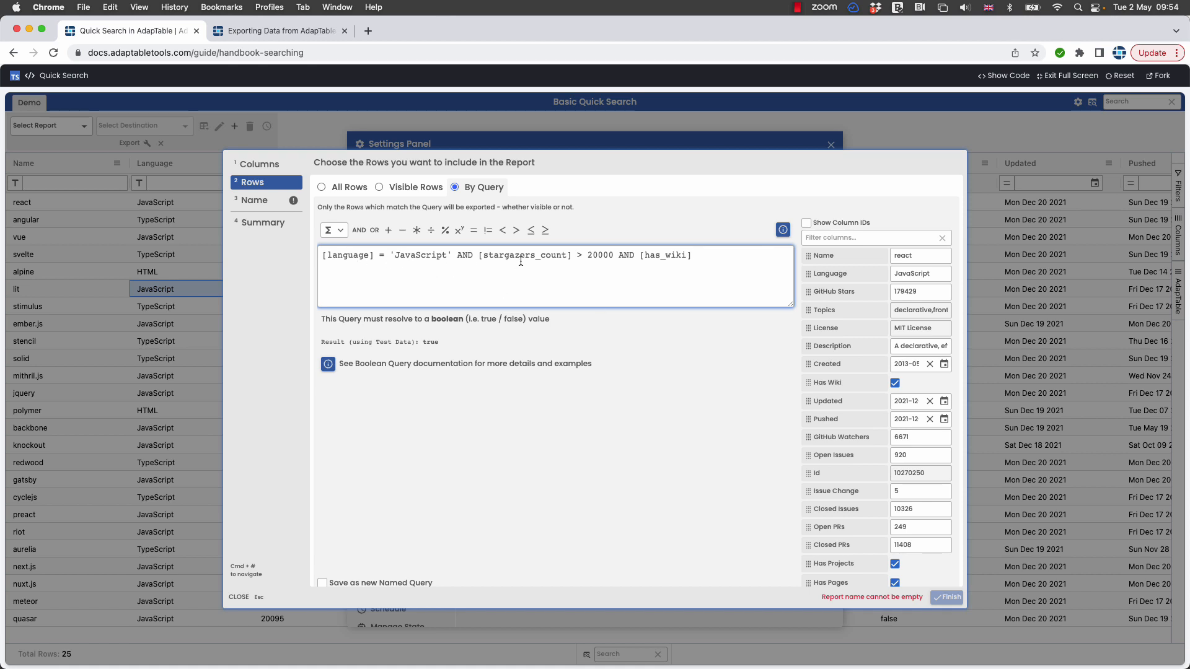
Name the report End of Day and finish creating it
{"action": "left_click", "coordinate": [254, 200]}
{"action": "type", "text": "End"}
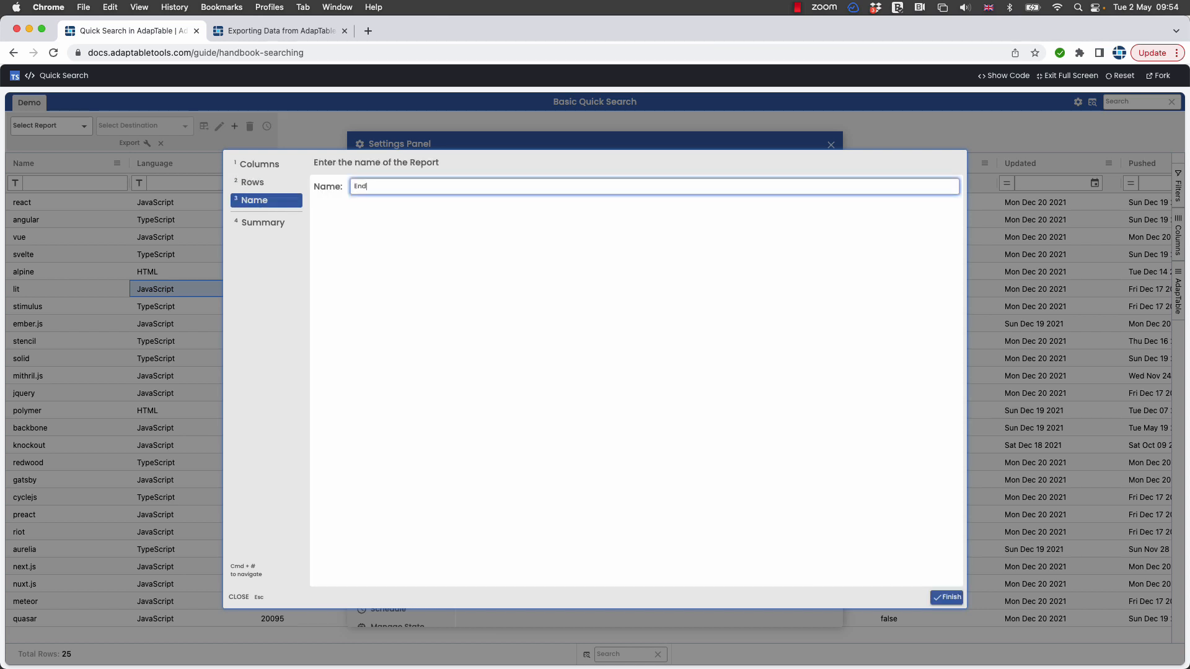
{"action": "type", "text": " of Day"}
{"action": "left_click", "coordinate": [946, 598]}
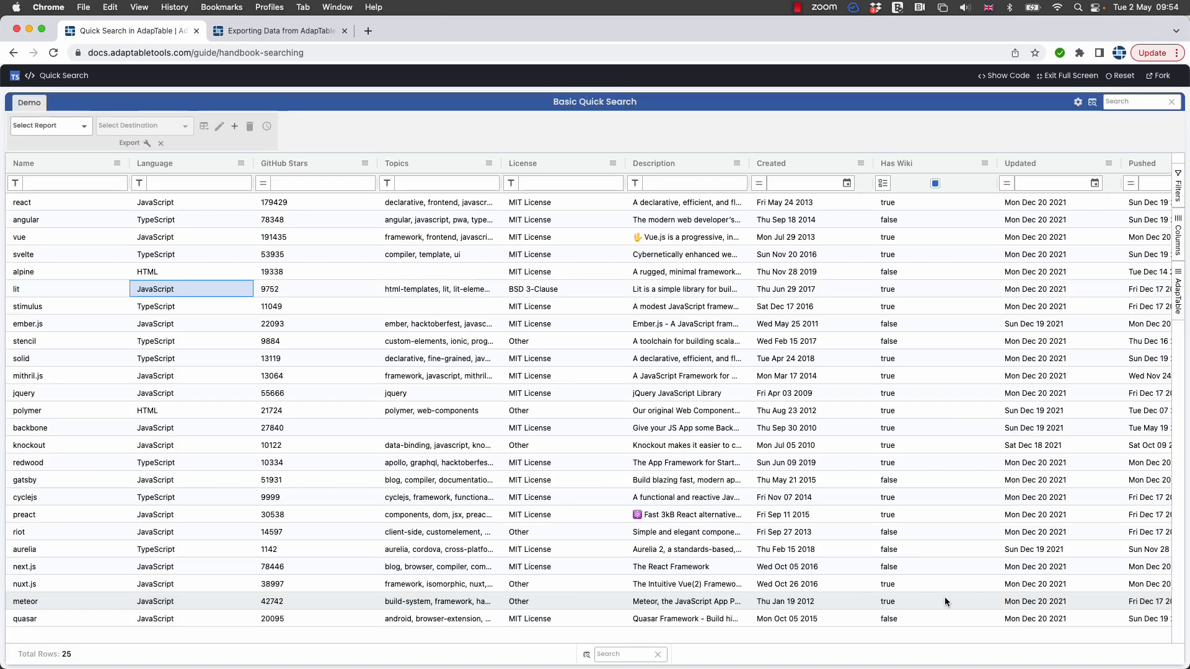
Export the End of Day report to Excel and view the exported workbook in Excel before returning to the grid in Chrome
{"action": "left_click", "coordinate": [49, 126]}
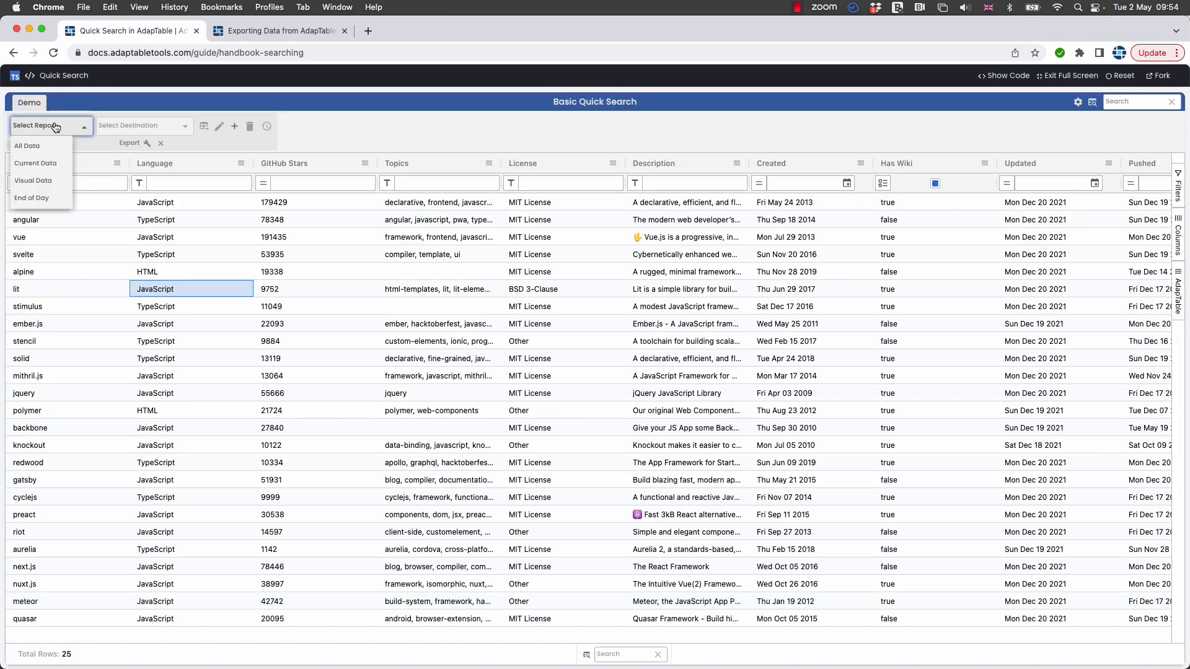
{"action": "left_click", "coordinate": [43, 199]}
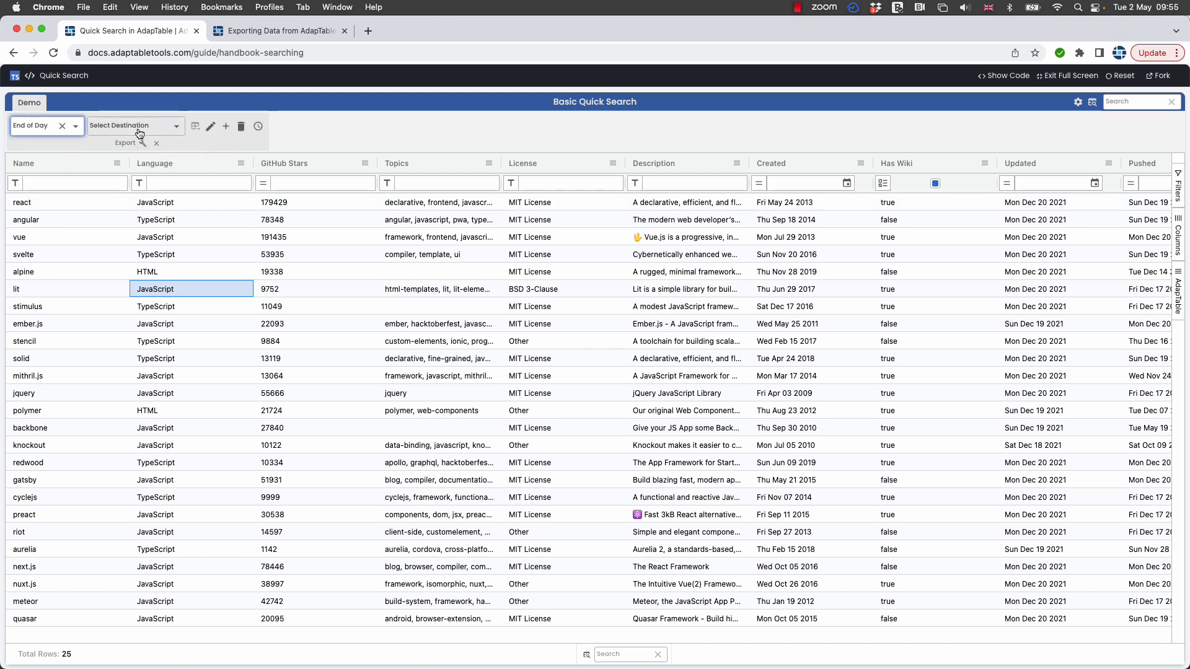
{"action": "left_click", "coordinate": [139, 133]}
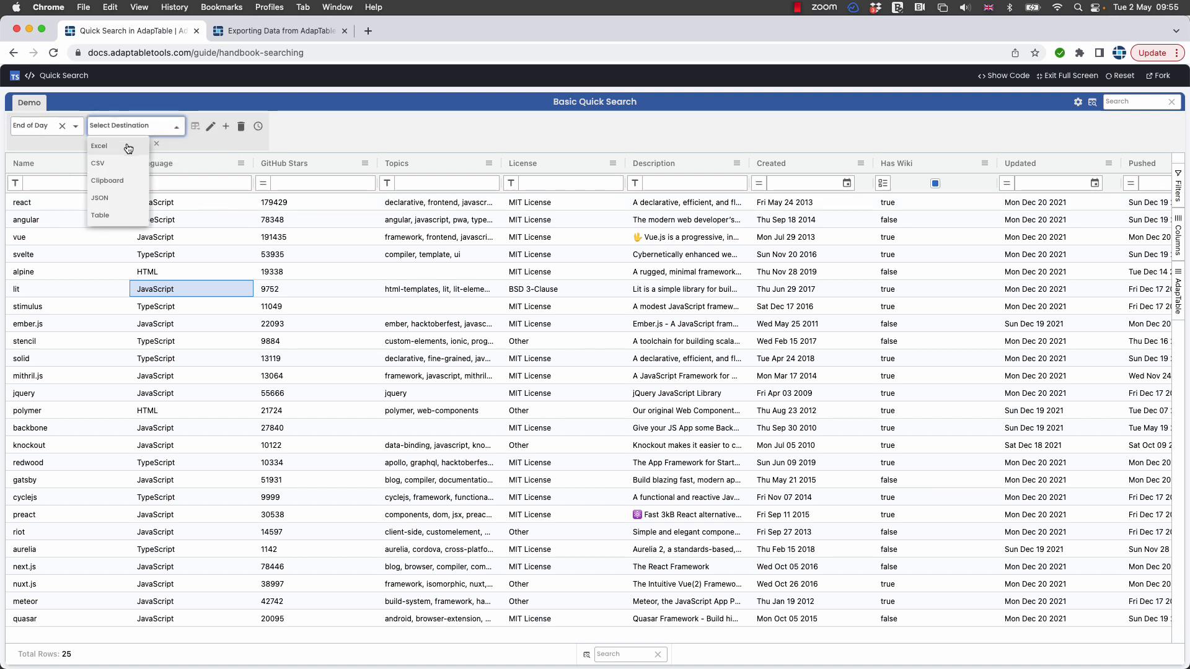
{"action": "left_click", "coordinate": [129, 147]}
{"action": "left_click", "coordinate": [152, 126]}
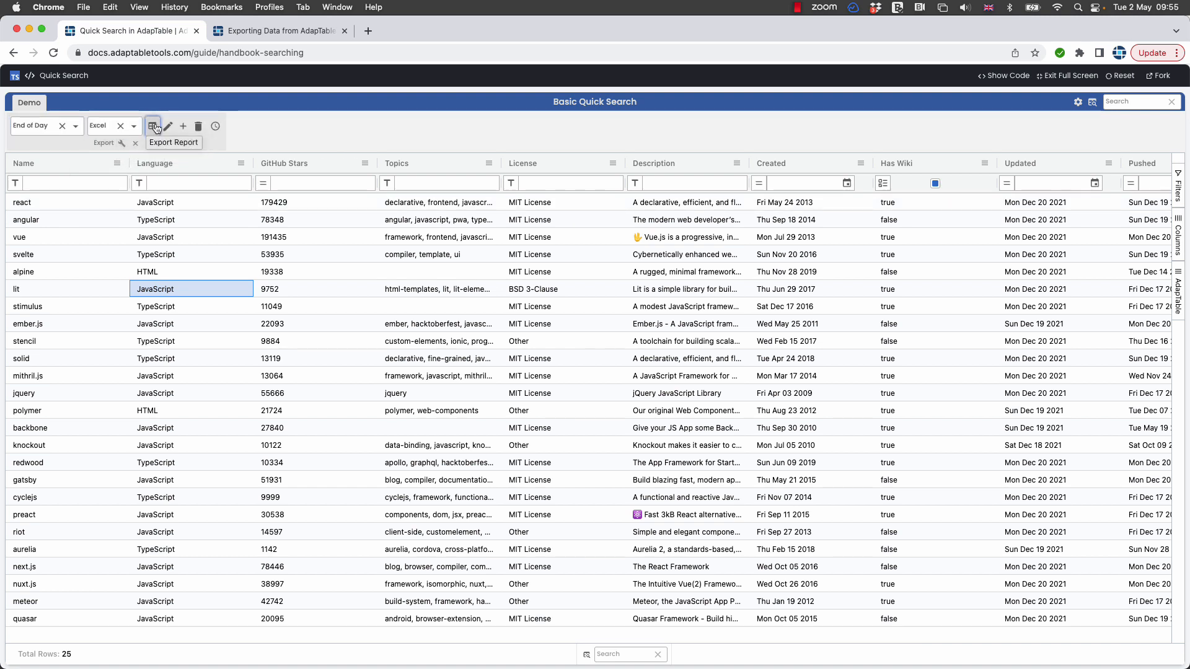
{"action": "left_click", "coordinate": [77, 651]}
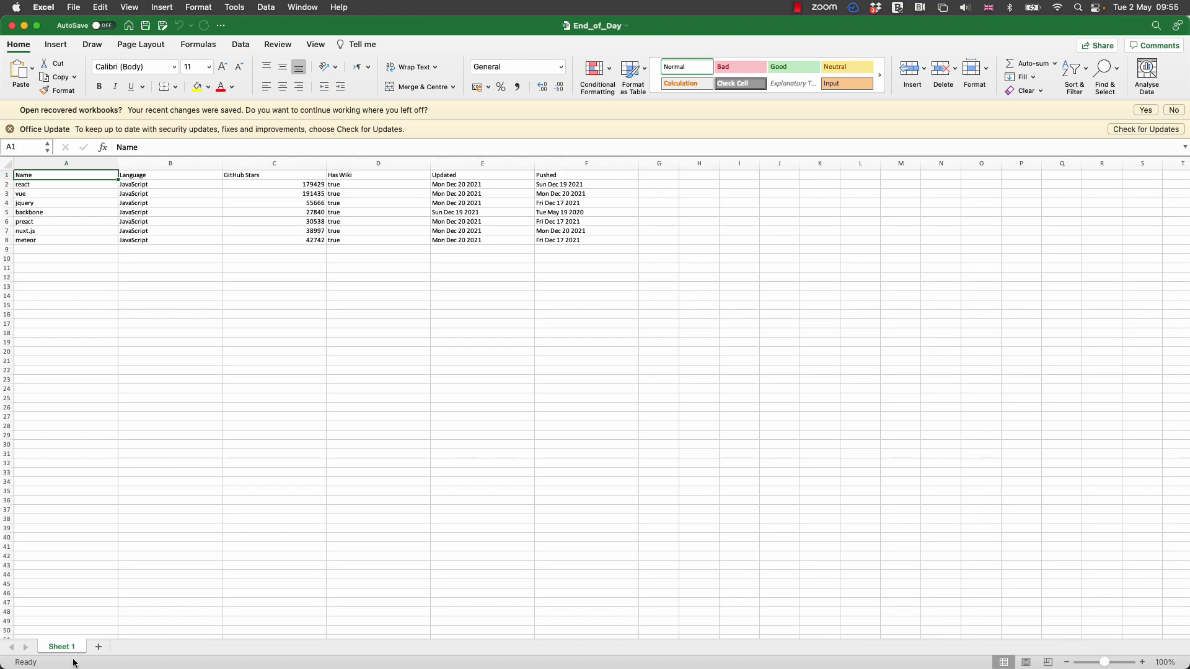
{"action": "key", "text": "super+Tab"}
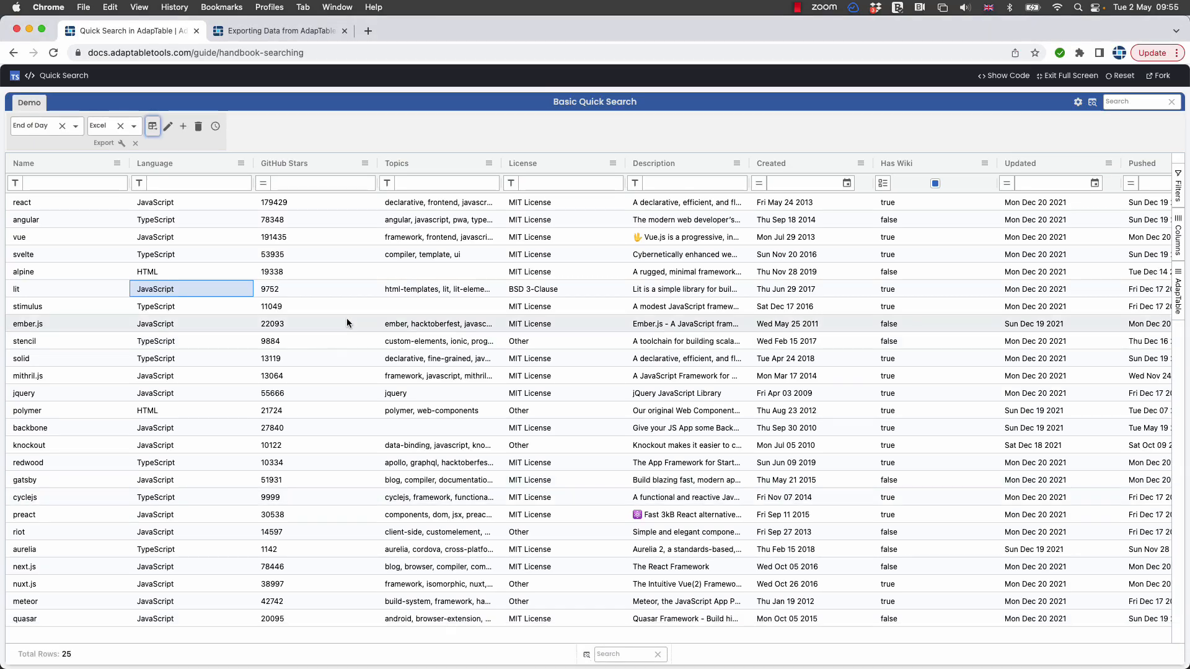
Start a new schedule for the End of Day report with Excel as its destination
{"action": "left_click", "coordinate": [215, 127]}
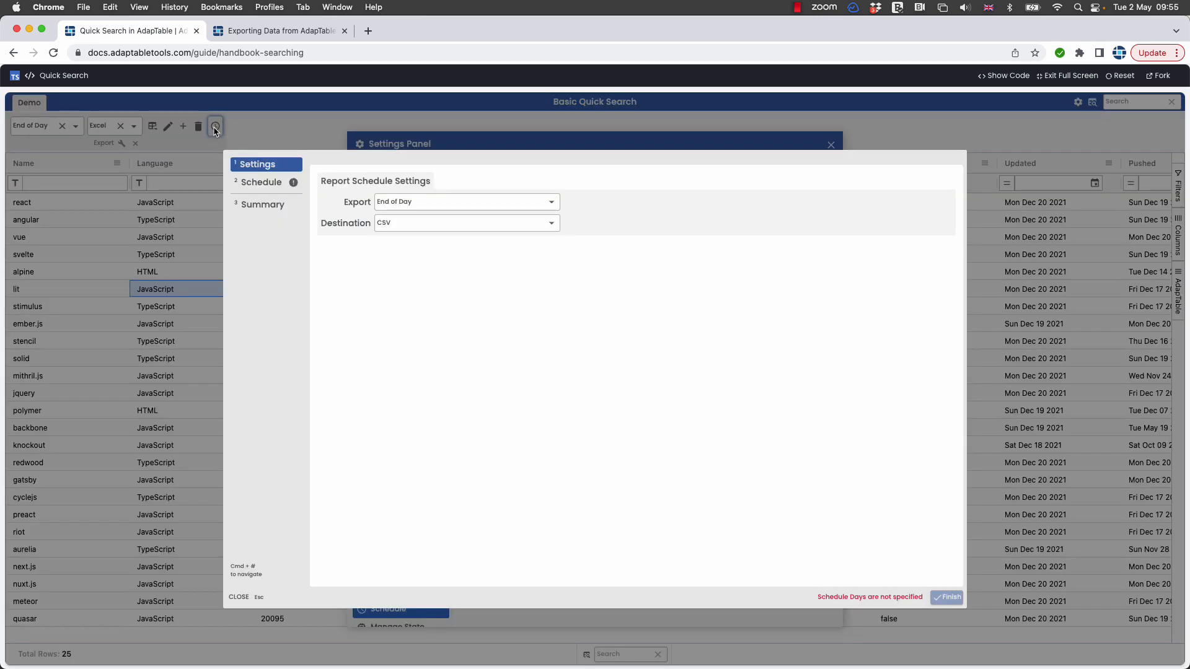
{"action": "left_click", "coordinate": [392, 226]}
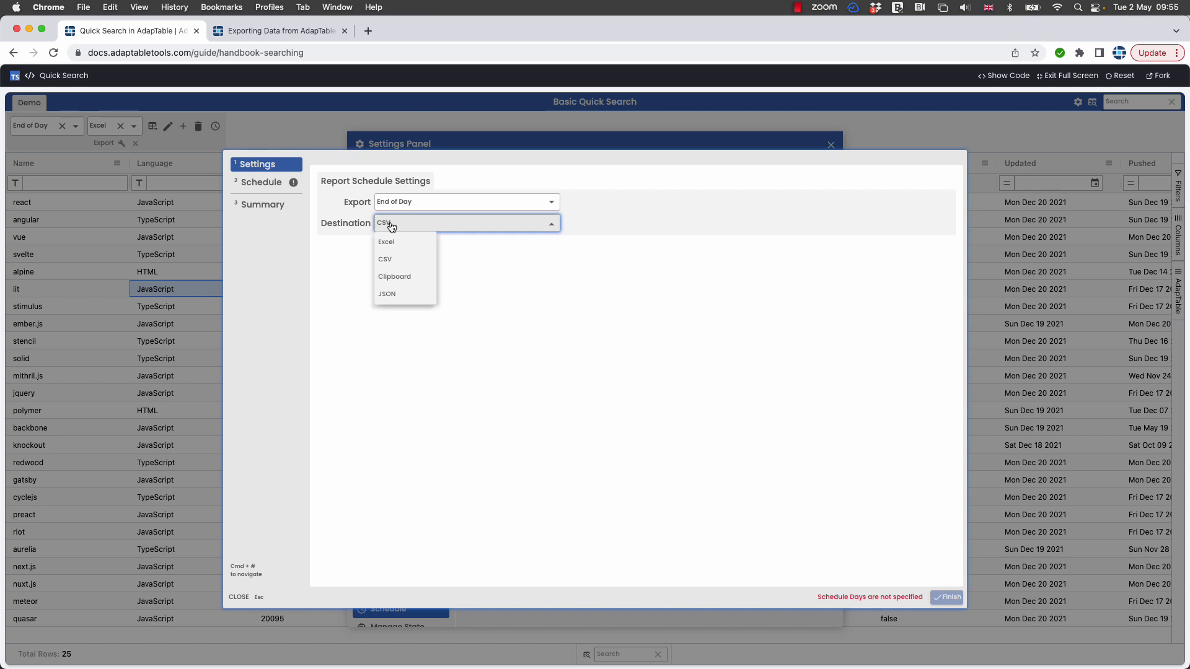
{"action": "left_click", "coordinate": [386, 242]}
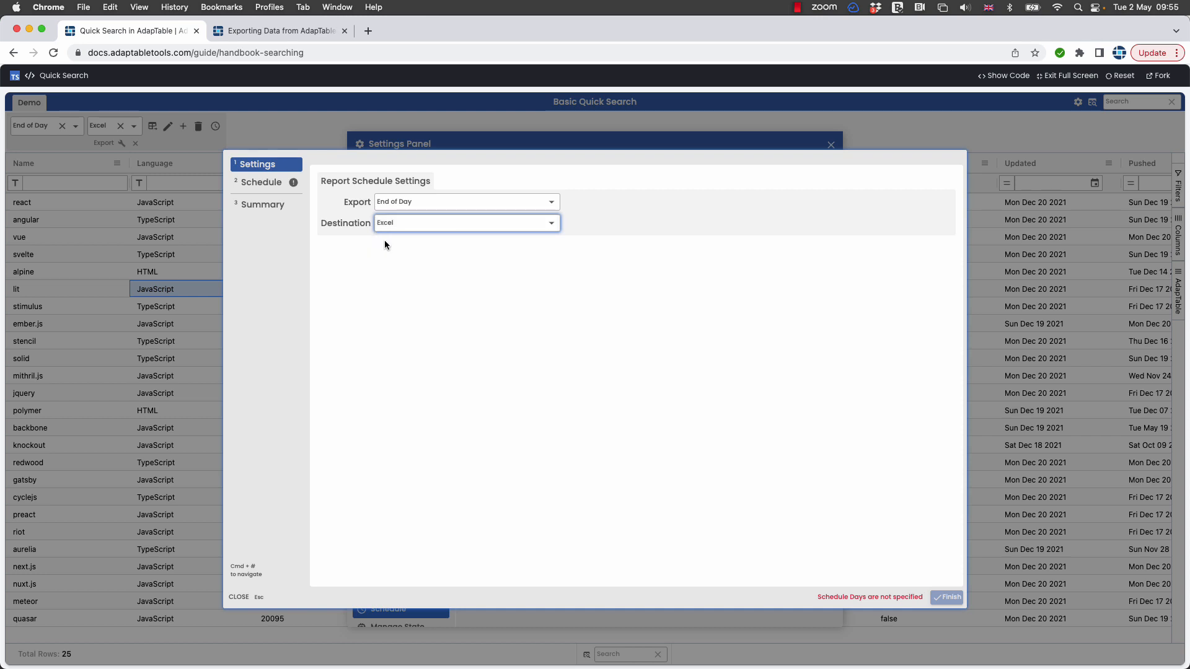
Schedule the report export to recur Monday through Friday at 09:56 and finish the schedule
{"action": "left_click", "coordinate": [267, 185]}
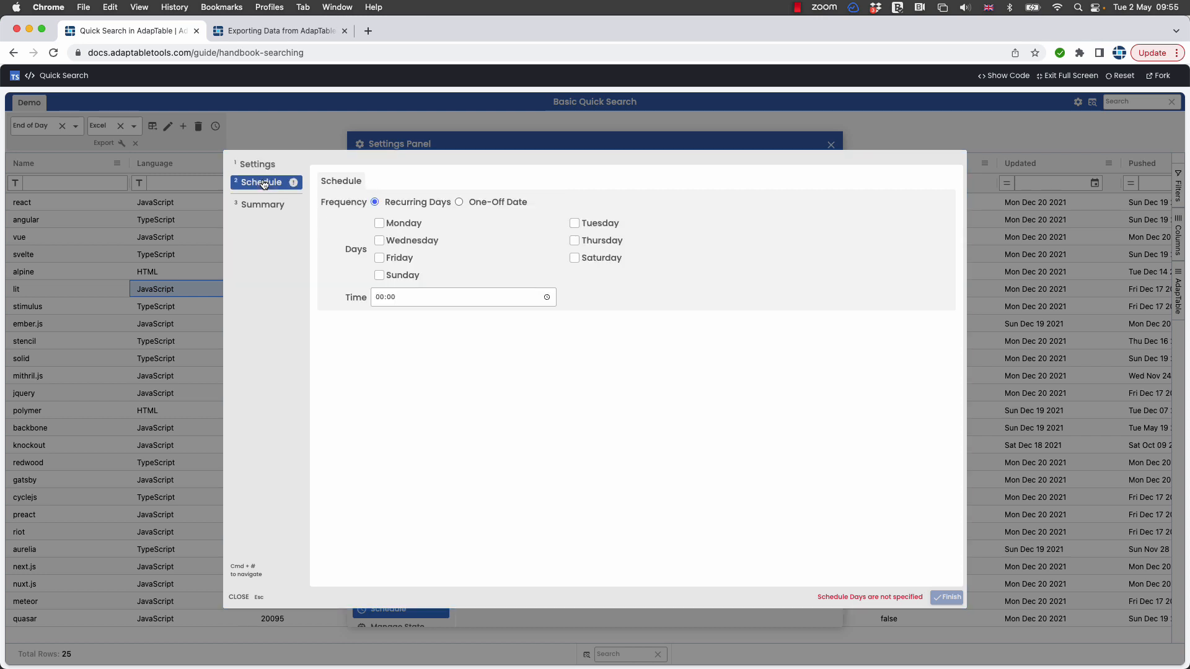
{"action": "left_click", "coordinate": [466, 202]}
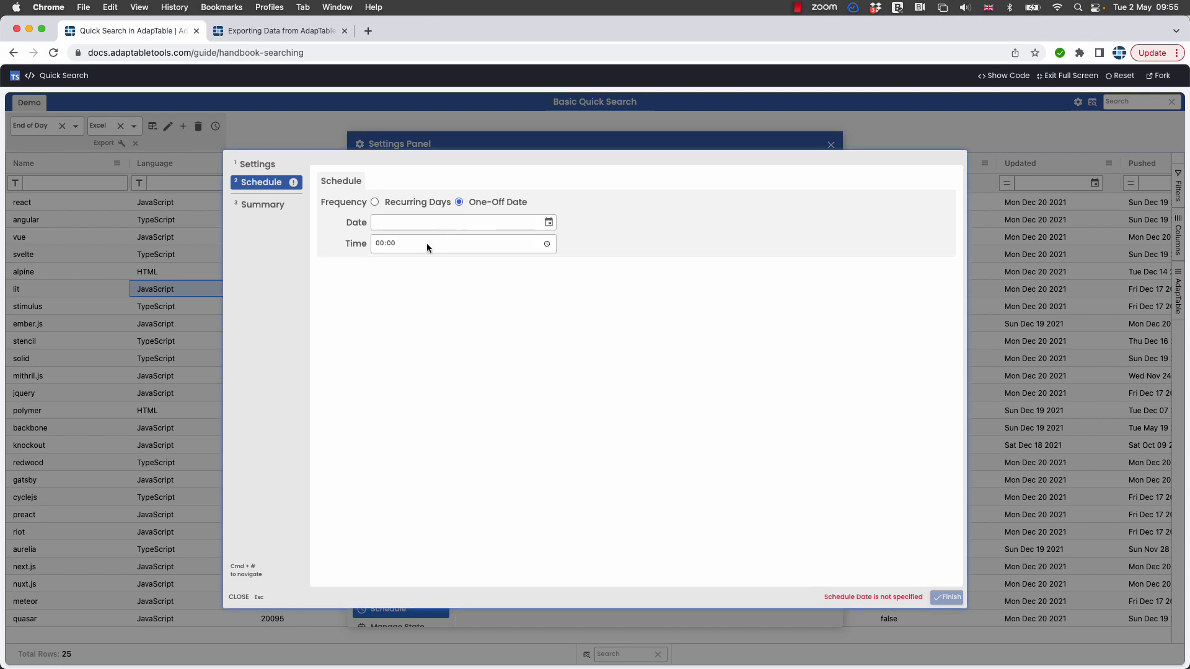
{"action": "left_click", "coordinate": [409, 204]}
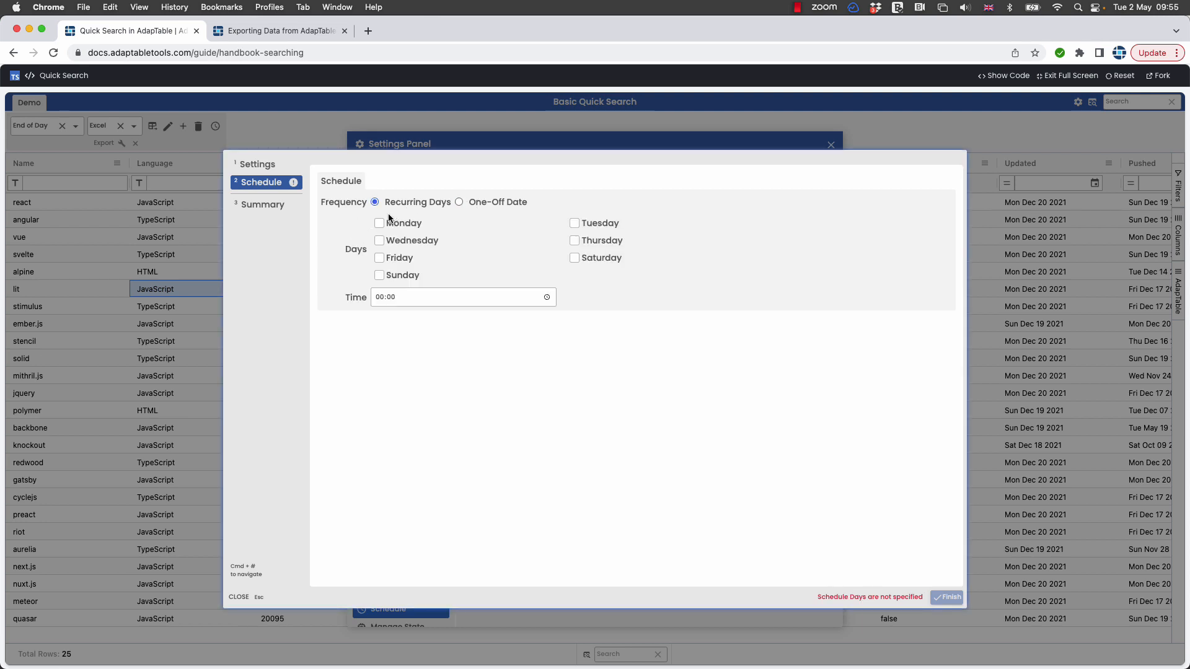
{"action": "left_click", "coordinate": [380, 225]}
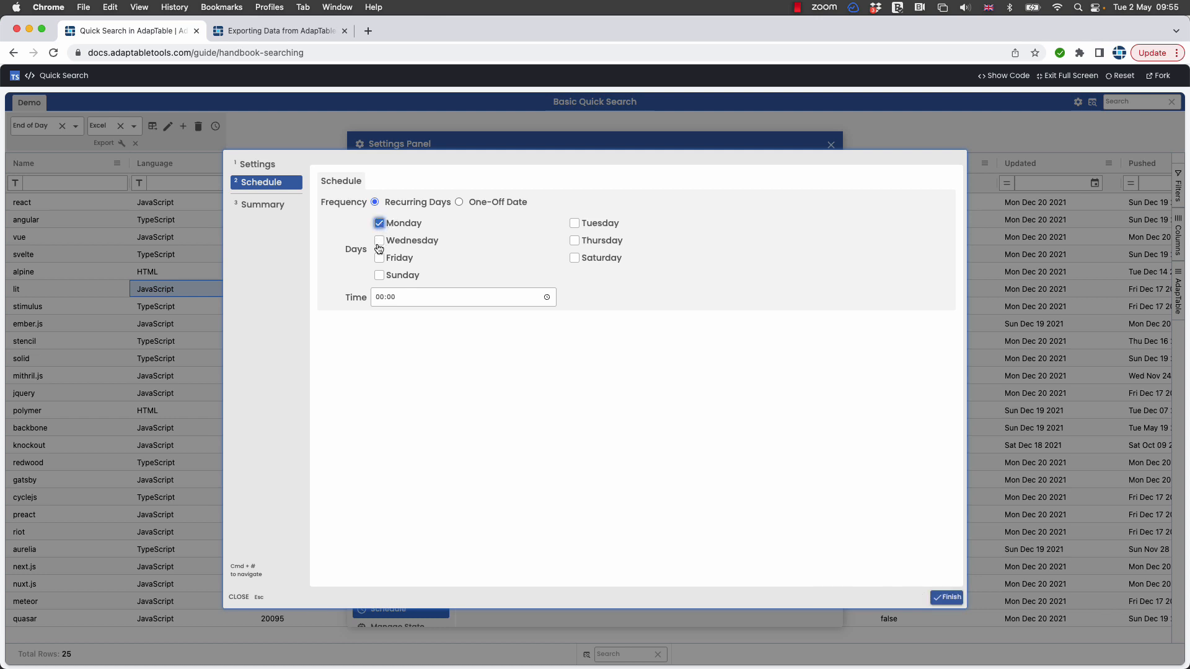
{"action": "left_click", "coordinate": [379, 241]}
{"action": "left_click", "coordinate": [380, 259]}
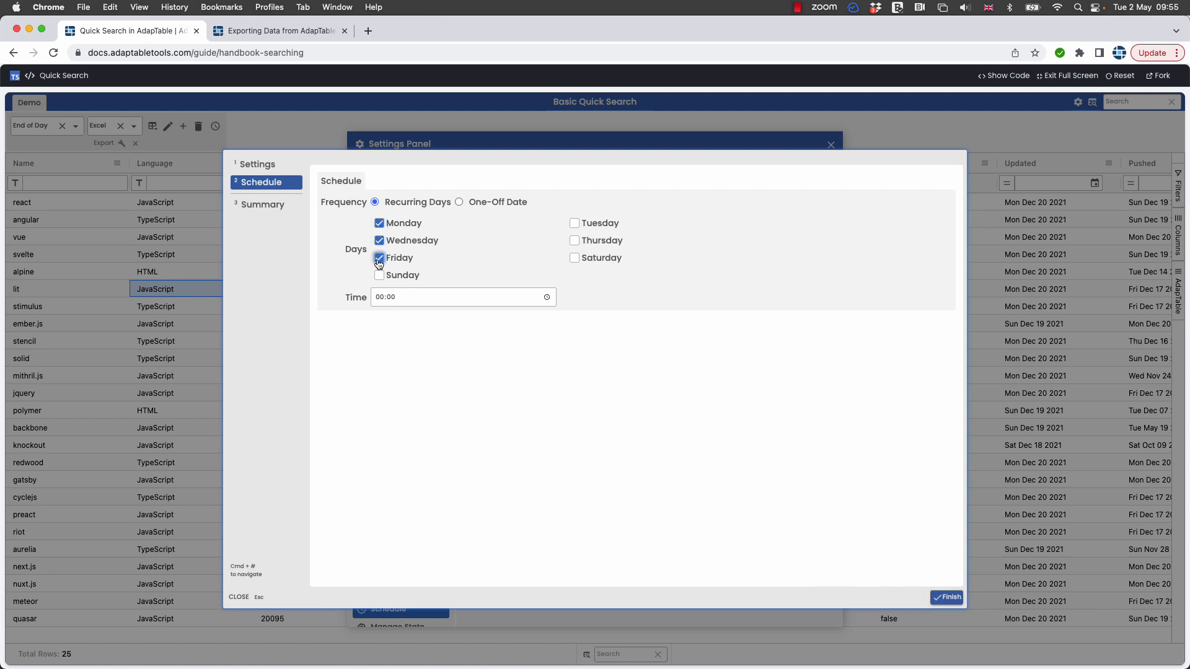
{"action": "left_click", "coordinate": [575, 224]}
{"action": "left_click", "coordinate": [575, 243]}
{"action": "left_click", "coordinate": [380, 298]}
{"action": "type", "text": "09:56"}
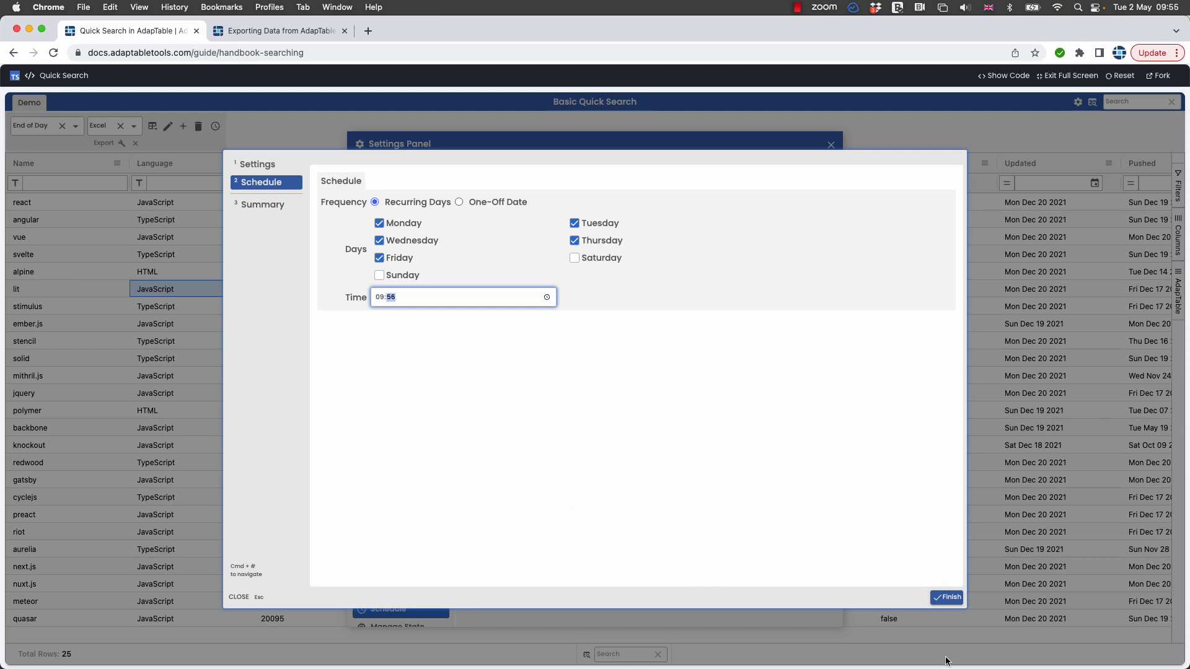
{"action": "left_click", "coordinate": [941, 597]}
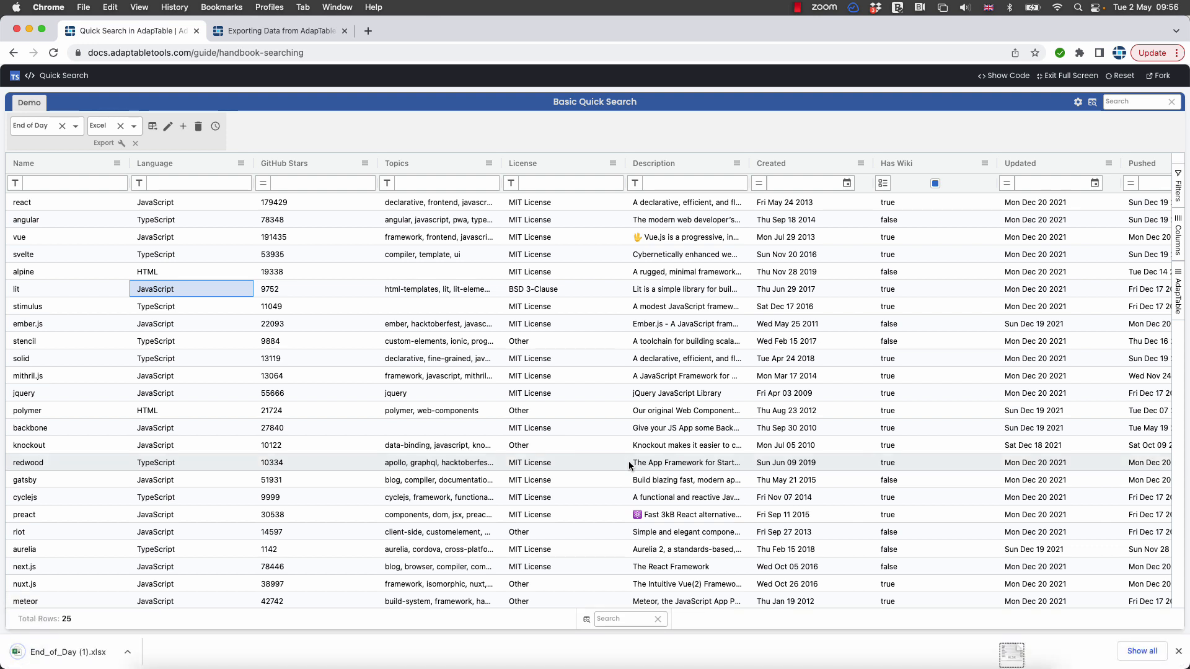
Open the automatically exported End_of_Day (1).xlsx in Excel to check its contents, and return to the grid in Chrome
{"action": "left_click", "coordinate": [57, 658]}
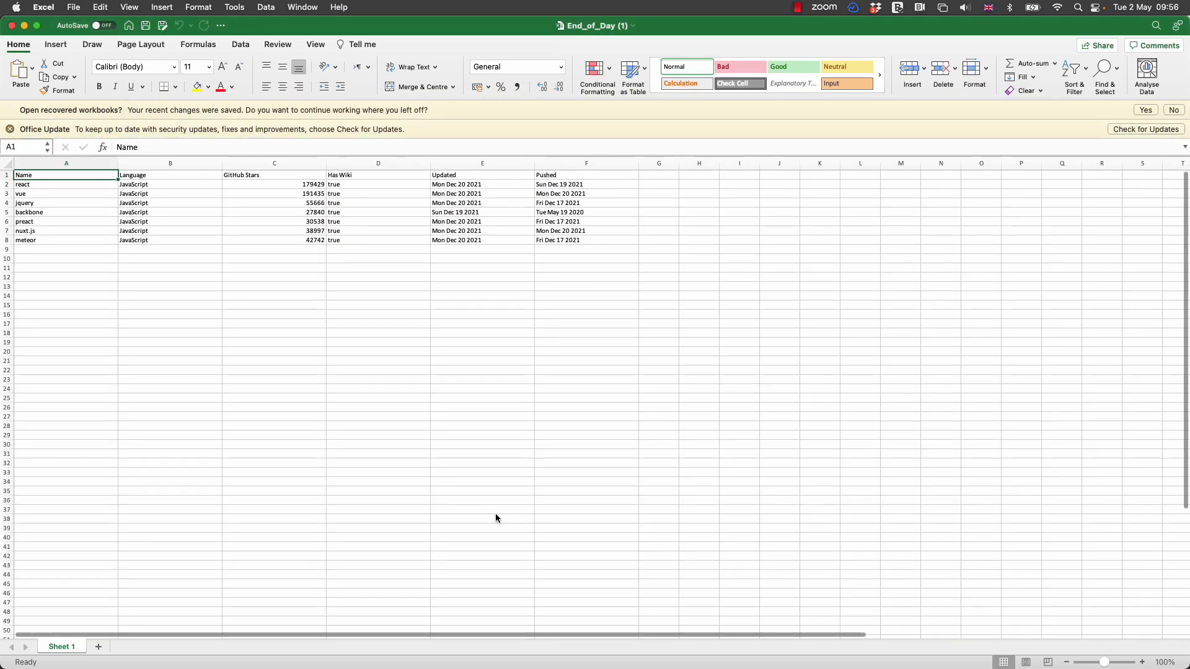
{"action": "key", "text": "super+Tab"}
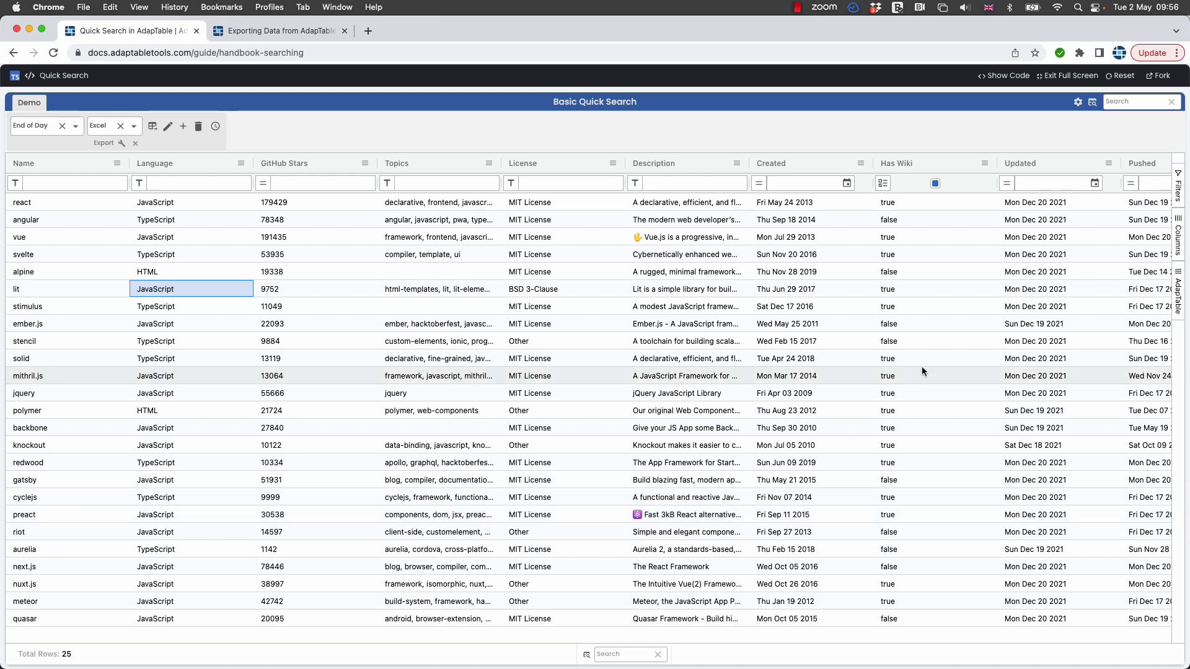
Open the grid's Schedule settings to review the scheduled End of Day export
{"action": "left_click", "coordinate": [1079, 101]}
{"action": "scroll", "coordinate": [378, 496], "scroll_direction": "down", "scroll_amount": 1}
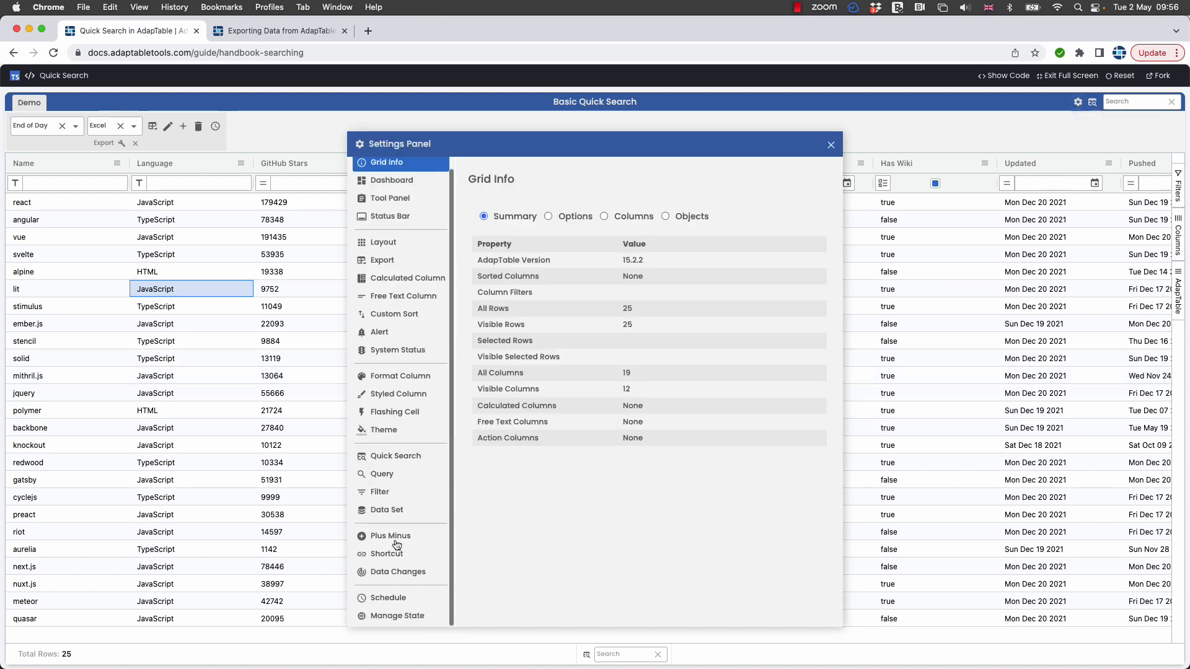
{"action": "left_click", "coordinate": [421, 599]}
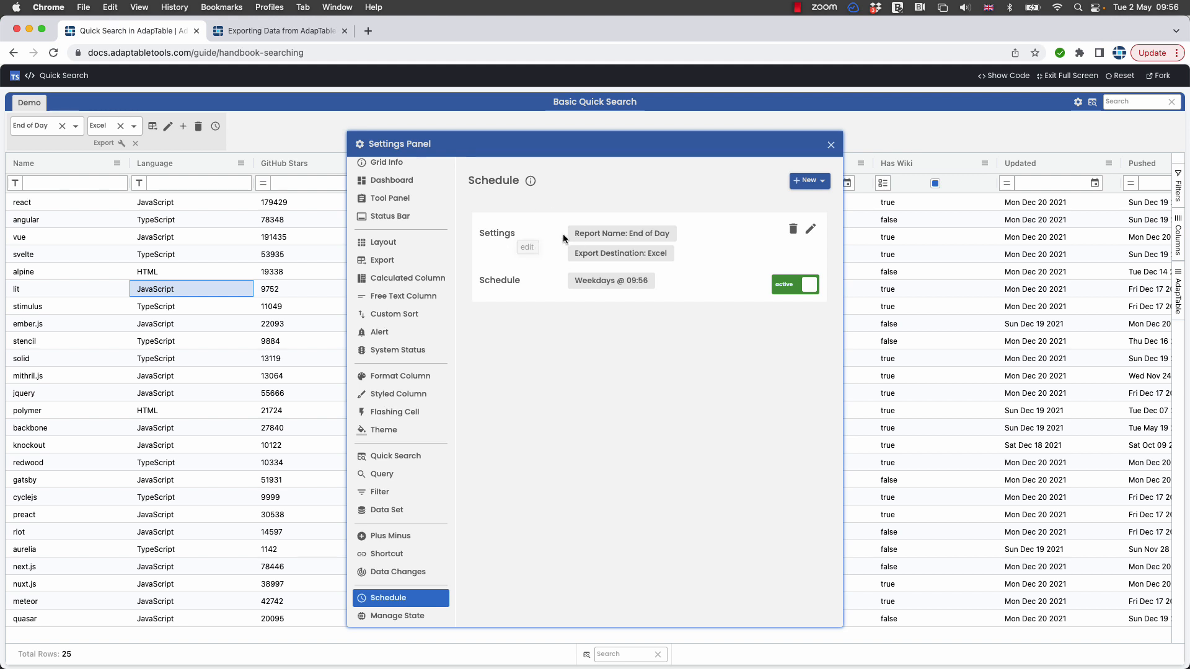
Start a new reminder schedule with the header Run End of Day, the message Dont forget to send and the type Warning
{"action": "left_click", "coordinate": [820, 181]}
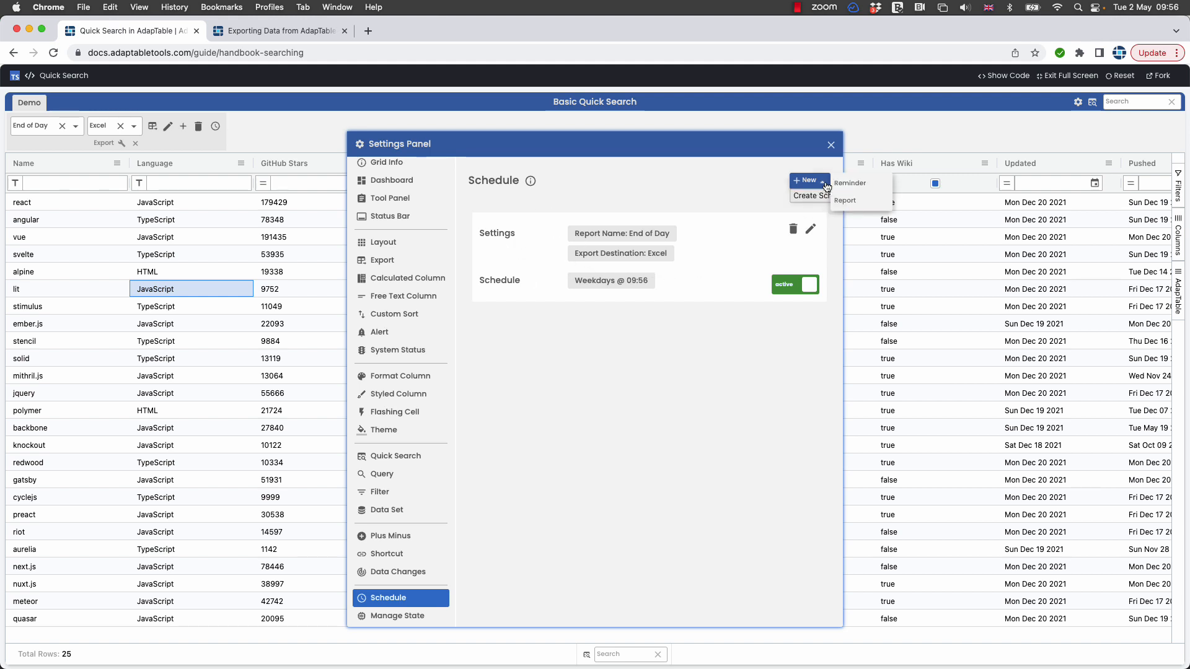
{"action": "left_click", "coordinate": [865, 183]}
{"action": "left_click", "coordinate": [454, 202]}
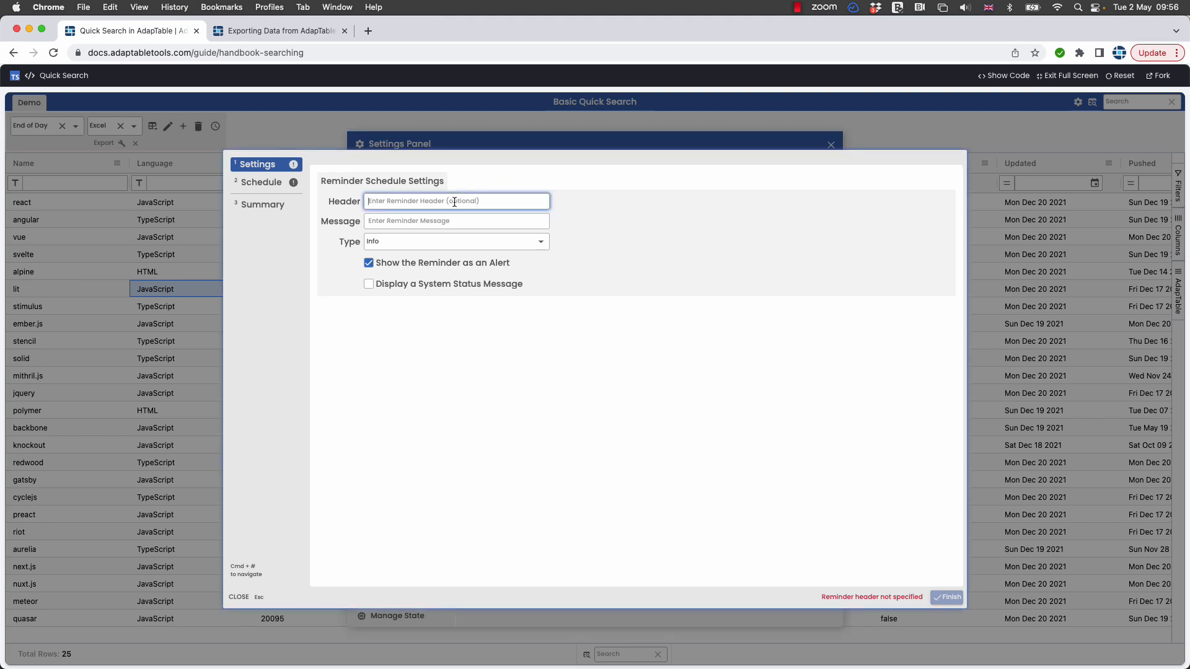
{"action": "type", "text": "Run"}
{"action": "type", "text": "End of Day"}
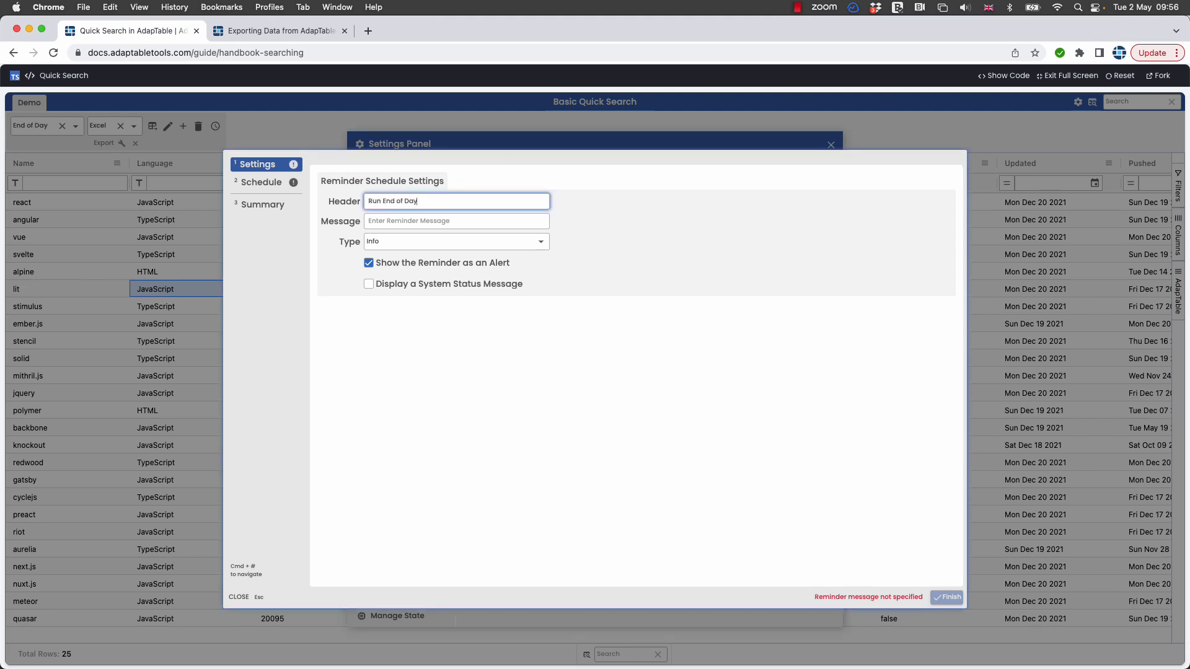
{"action": "key", "text": "Tab"}
{"action": "type", "text": "Dont for"}
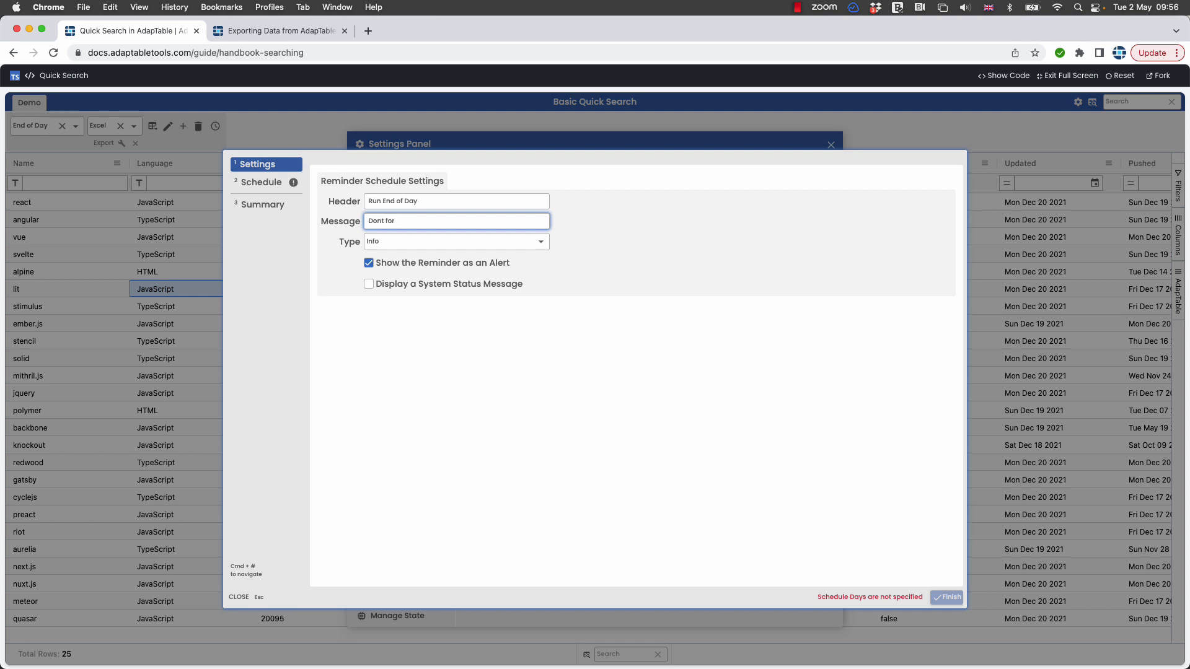
{"action": "type", "text": "get to send"}
{"action": "left_click", "coordinate": [431, 241]}
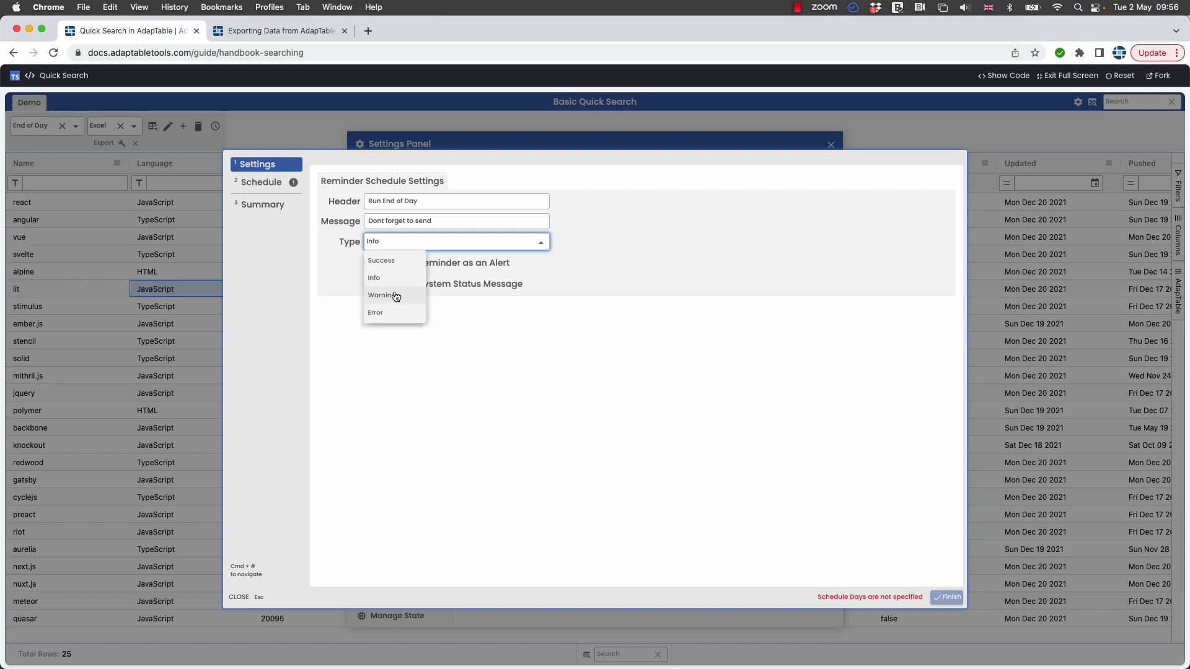
{"action": "left_click", "coordinate": [396, 295]}
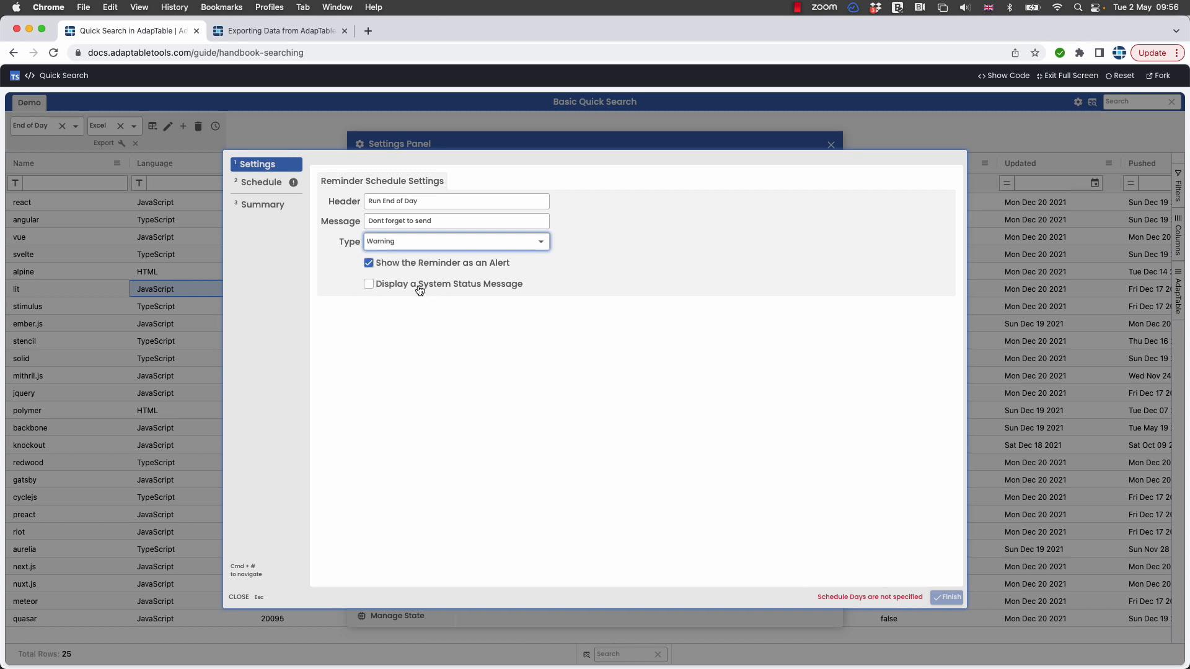
Set the reminder to recur Monday through Friday at 09:58 and finish it
{"action": "left_click", "coordinate": [264, 184]}
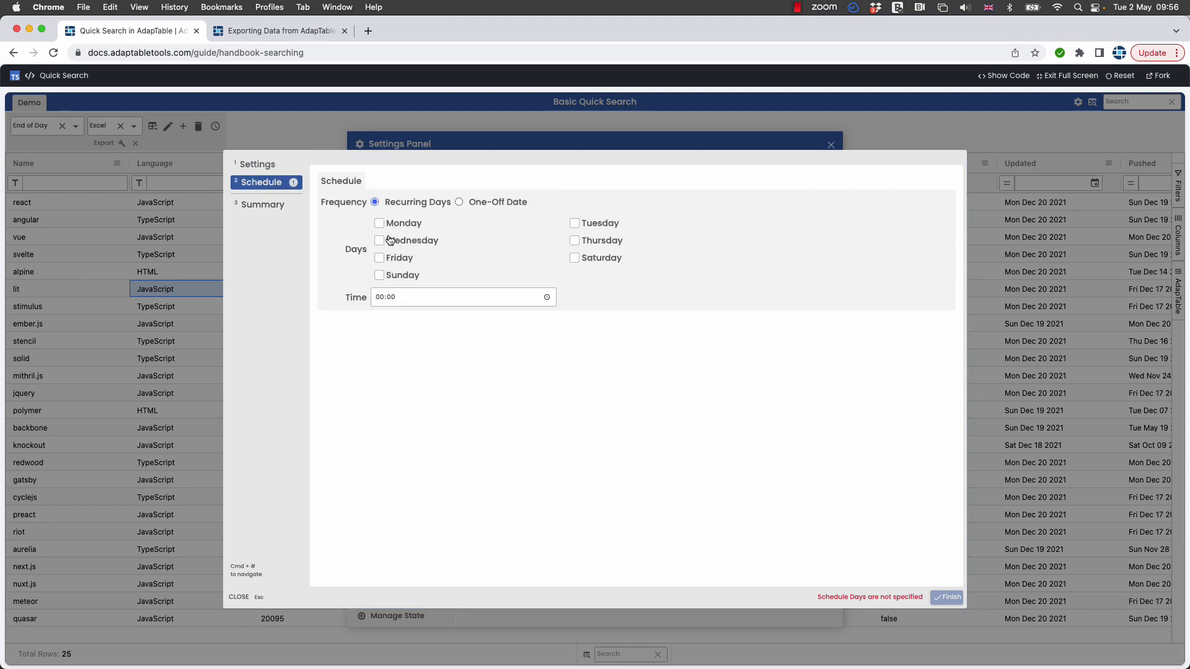
{"action": "left_click", "coordinate": [380, 223]}
{"action": "left_click", "coordinate": [380, 241]}
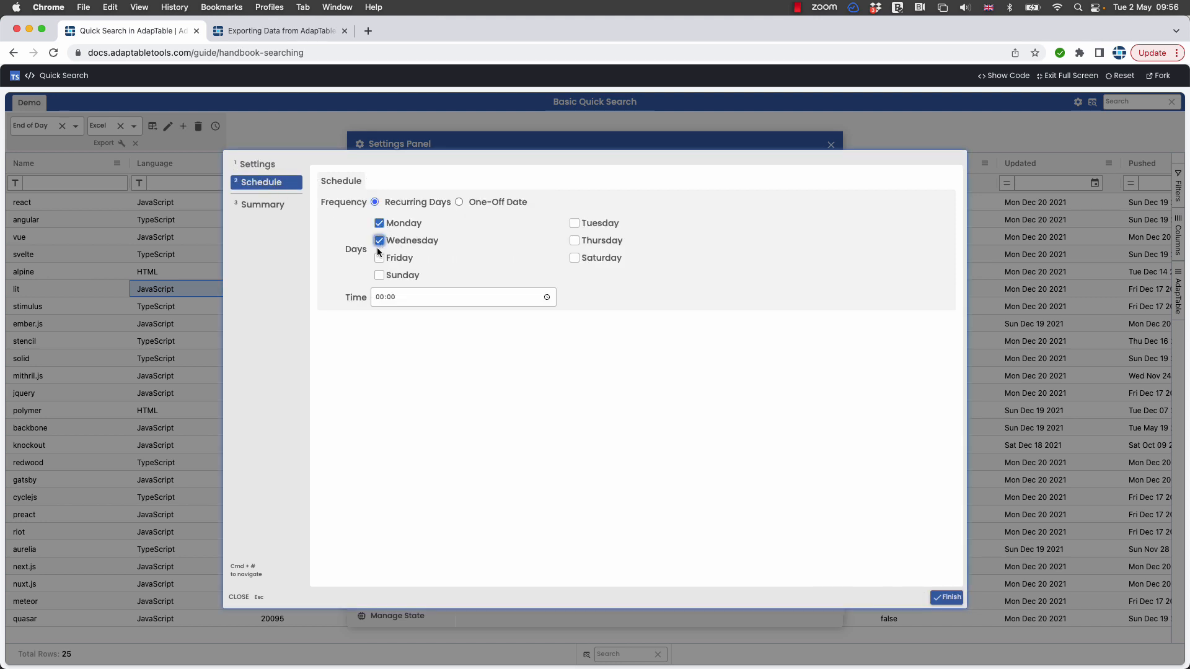
{"action": "left_click", "coordinate": [379, 259]}
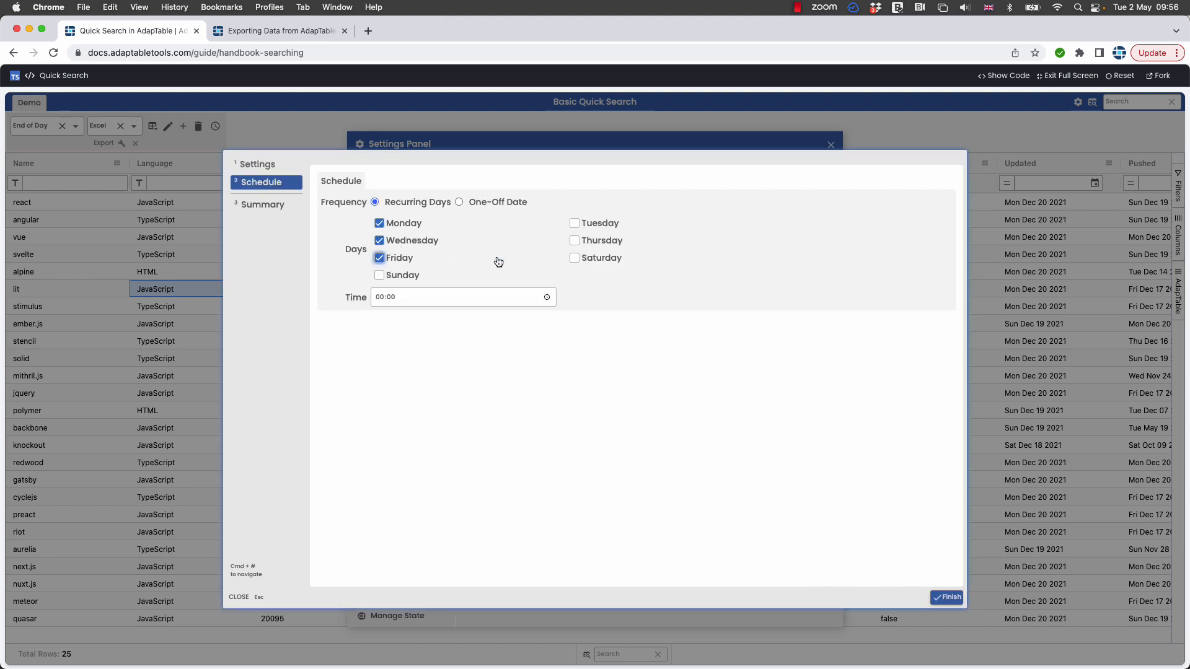
{"action": "left_click", "coordinate": [574, 224]}
{"action": "left_click", "coordinate": [575, 241]}
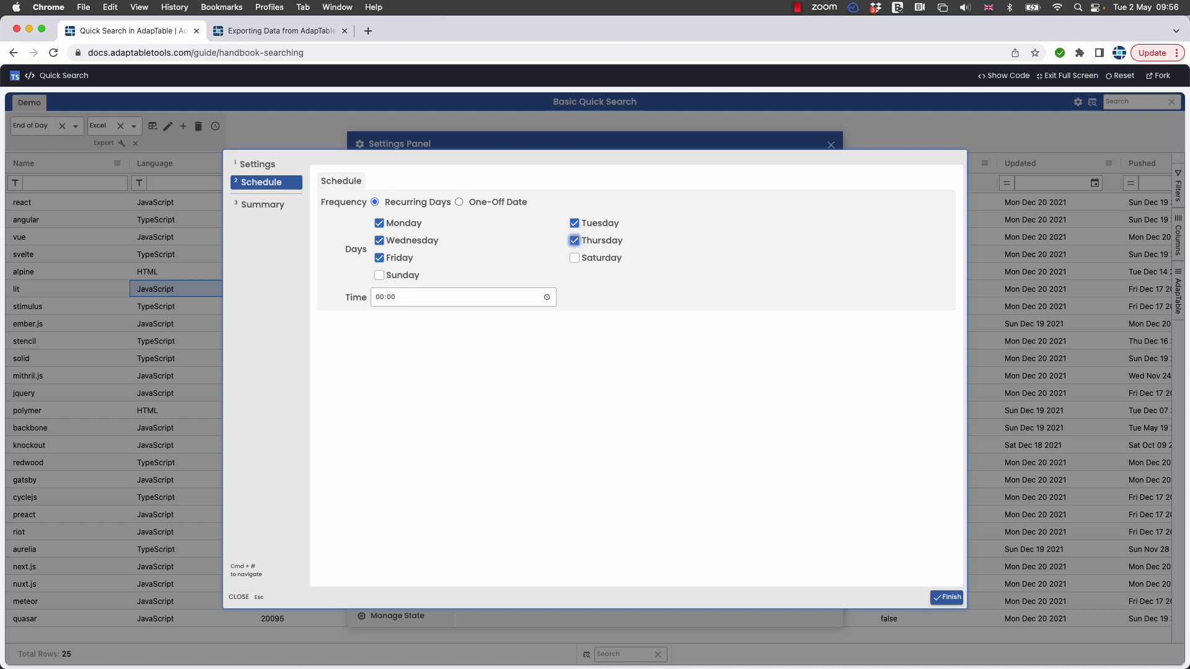
{"action": "left_click", "coordinate": [378, 297]}
{"action": "type", "text": "9"}
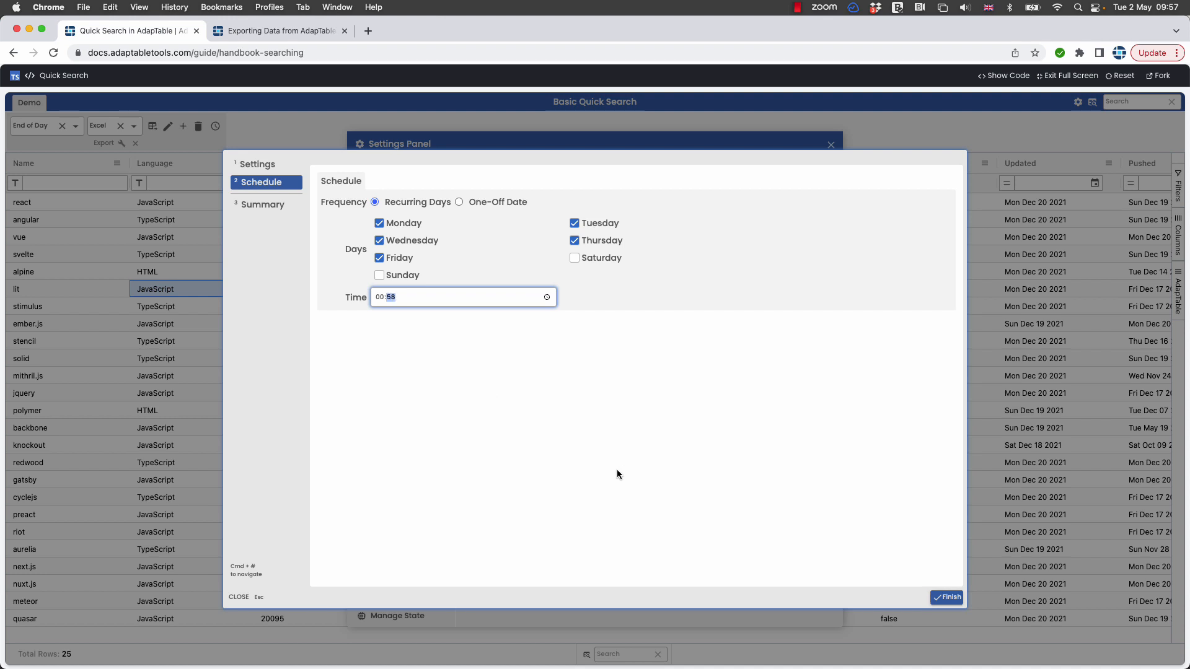
{"action": "key", "text": "shift+Tab"}
{"action": "type", "text": "9"}
{"action": "left_click", "coordinate": [957, 595]}
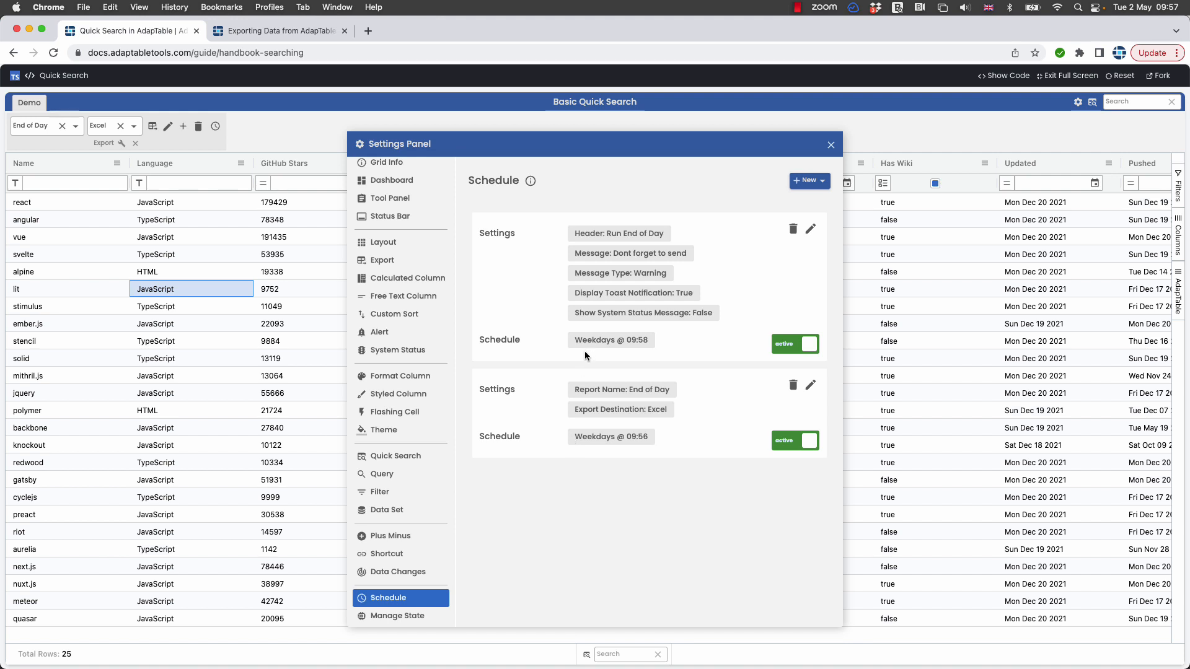
Review the report schedule's timing and the reminder's settings in the list of schedules
{"action": "left_click_drag", "start_coordinate": [576, 436], "coordinate": [675, 441]}
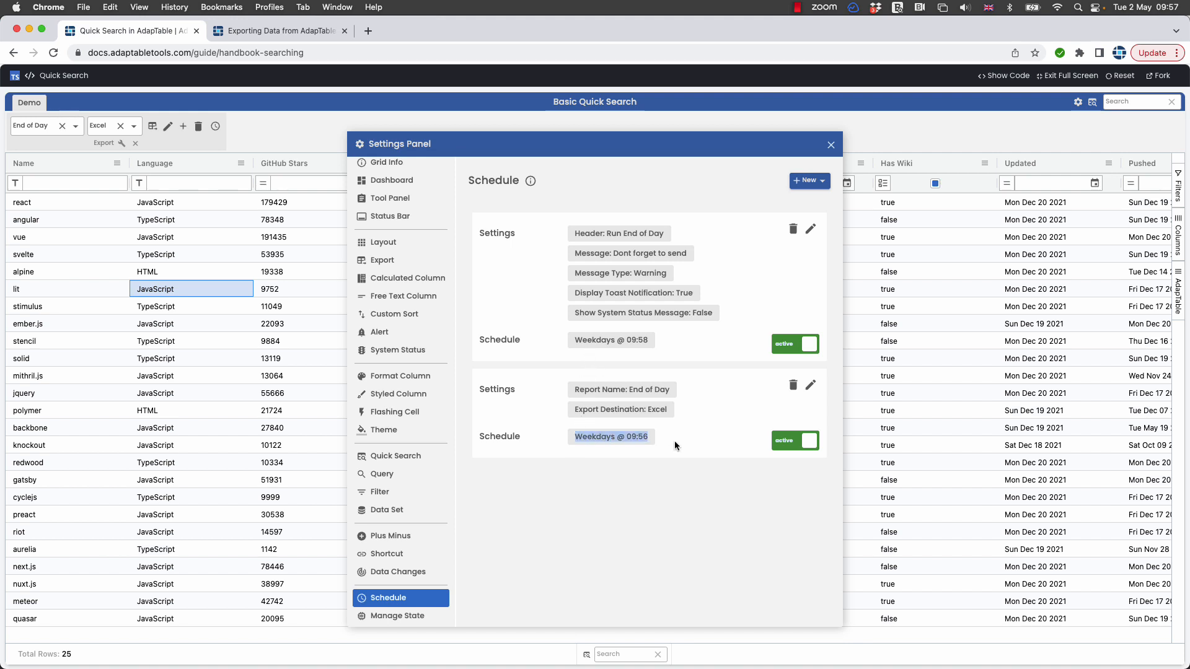
{"action": "left_click", "coordinate": [690, 340]}
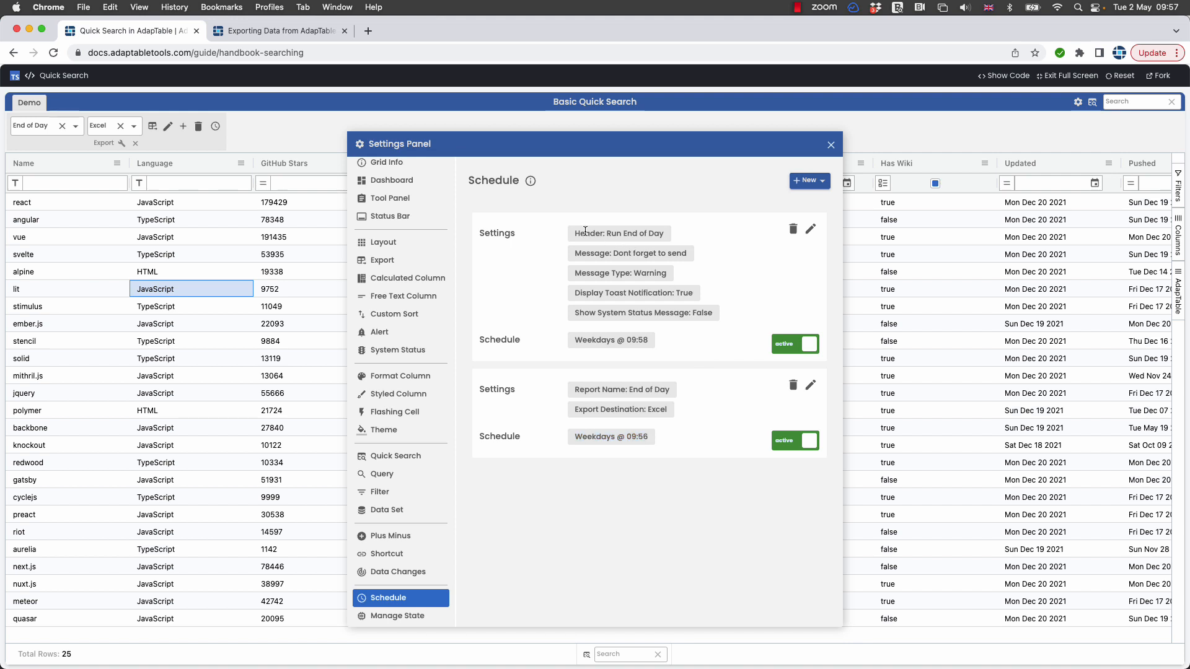
{"action": "left_click_drag", "start_coordinate": [580, 233], "coordinate": [668, 330]}
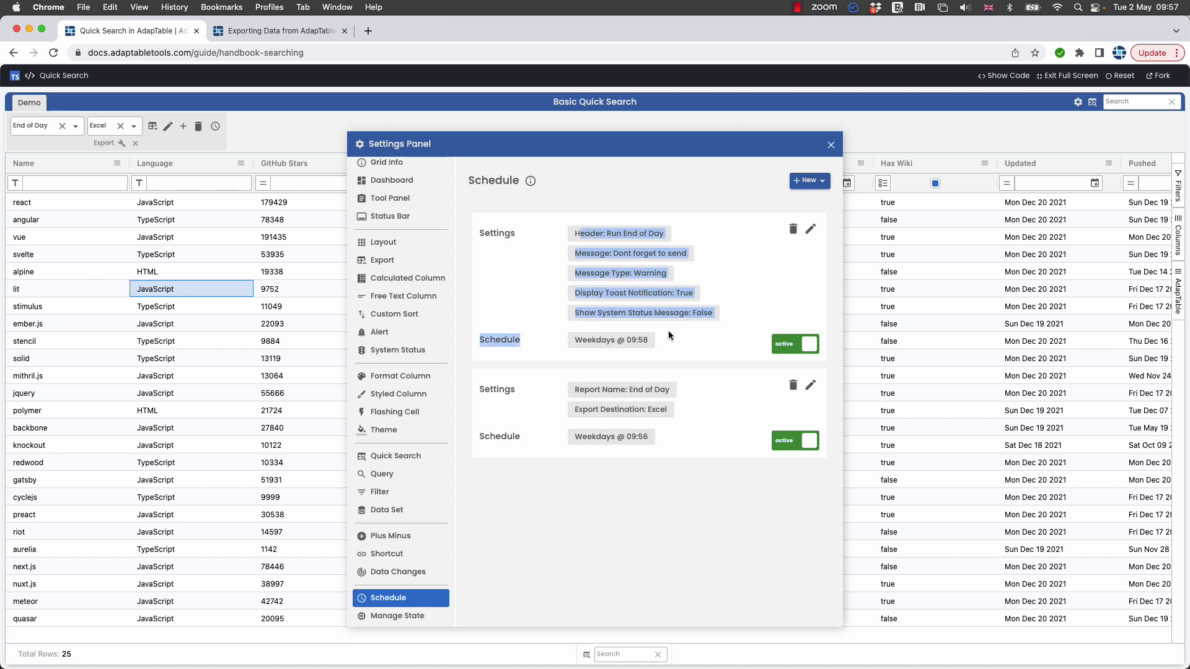
{"action": "left_click", "coordinate": [668, 329]}
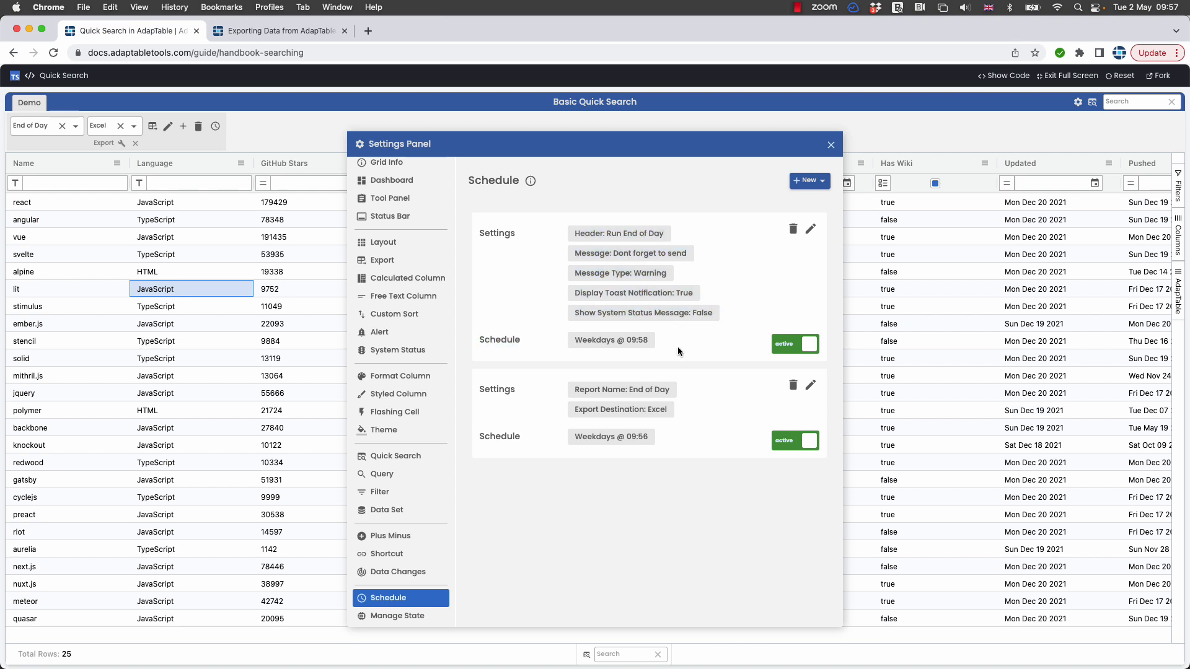